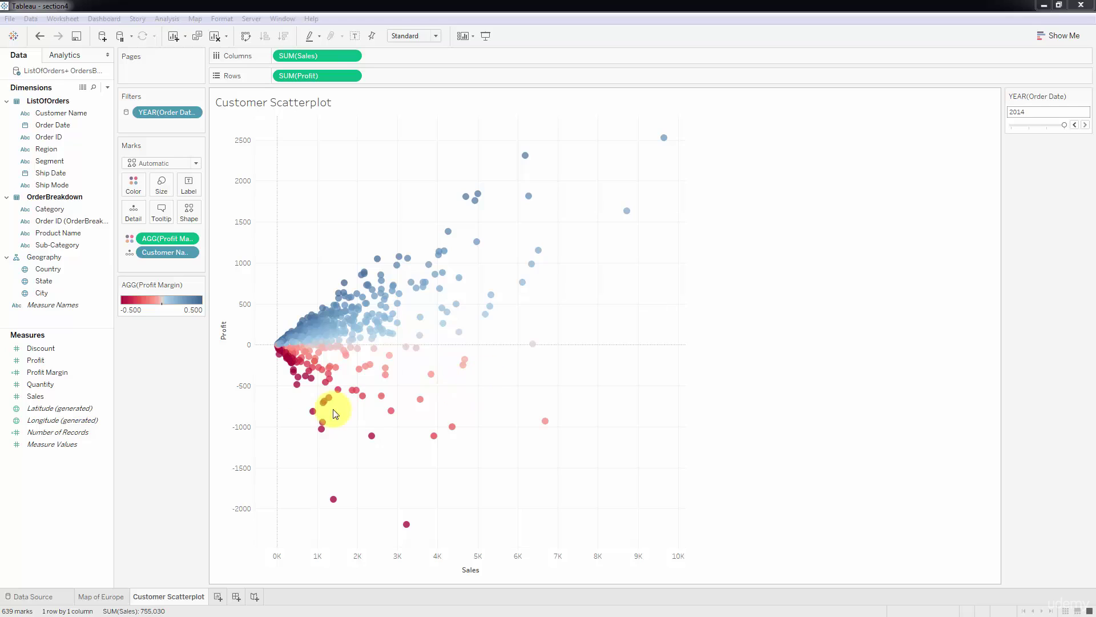
Step: Create a new dashboard and place the Map of Europe sheet on its empty canvas
{"action": "left_click", "coordinate": [121, 596]}
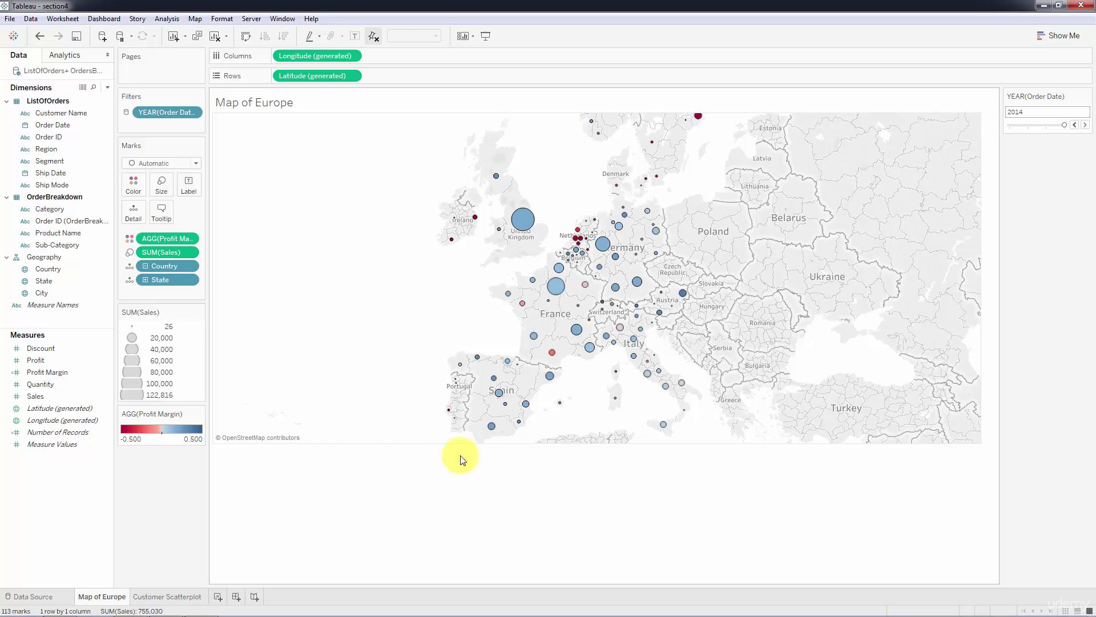
{"action": "left_click", "coordinate": [237, 597]}
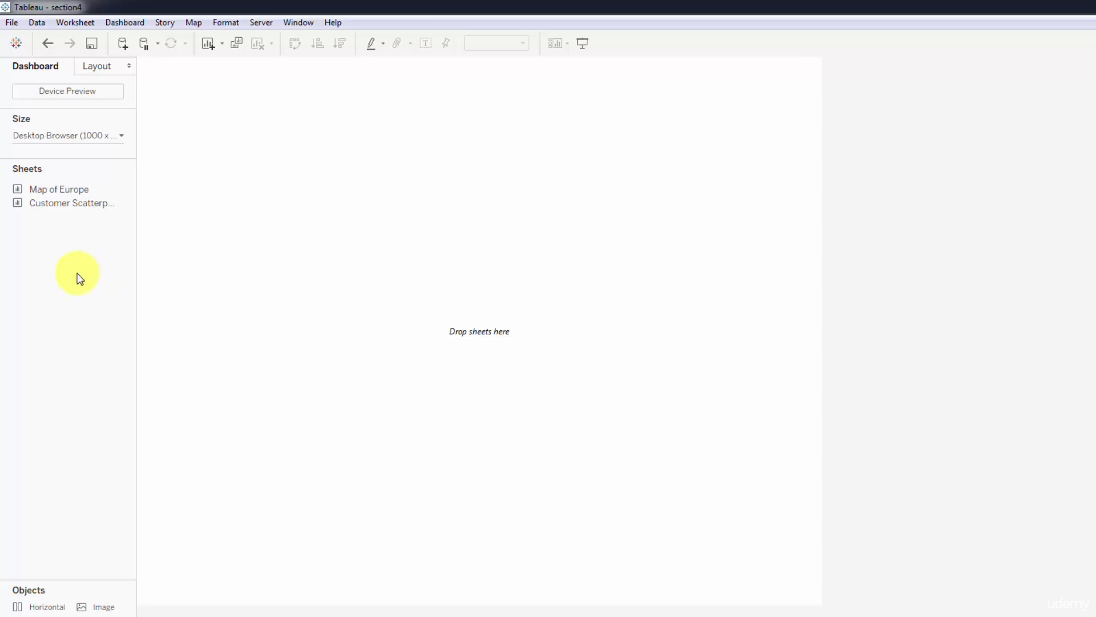
{"action": "mouse_move", "coordinate": [56, 188]}
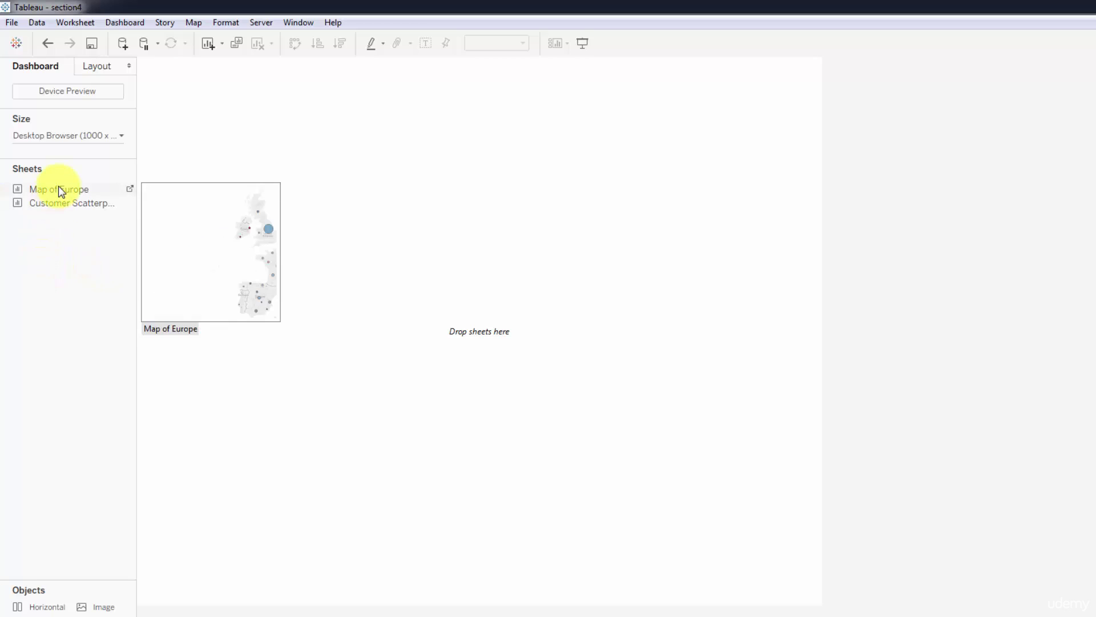
{"action": "mouse_move", "coordinate": [58, 188]}
{"action": "left_mouse_down"}
{"action": "mouse_move", "coordinate": [298, 160]}
{"action": "mouse_move", "coordinate": [482, 230]}
{"action": "mouse_move", "coordinate": [499, 220]}
{"action": "left_mouse_up"}
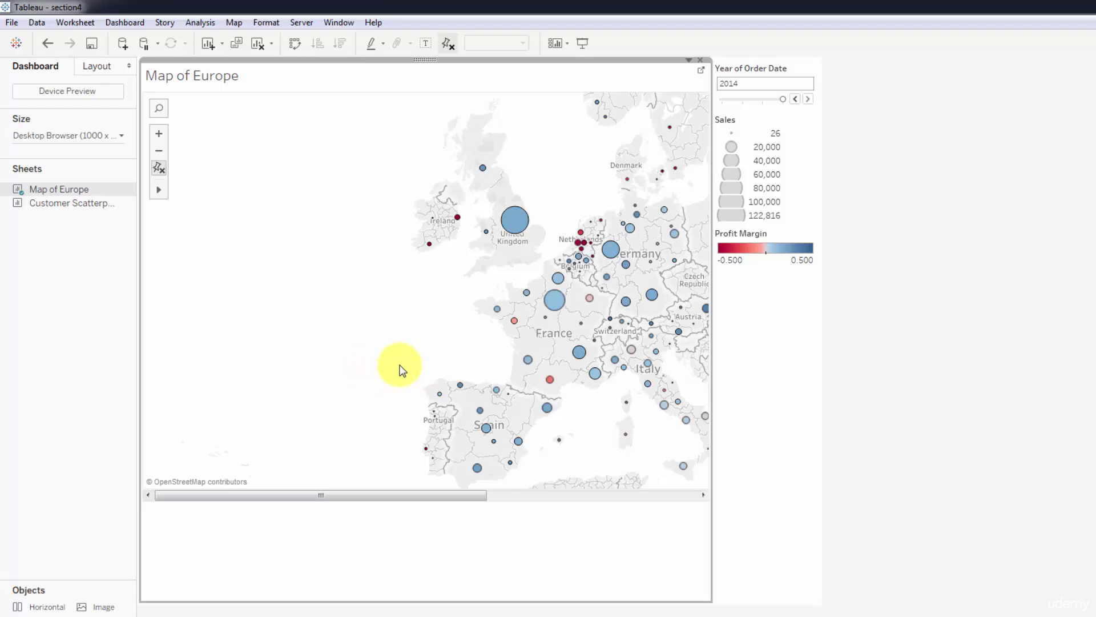
{"action": "left_click_drag", "start_coordinate": [342, 497], "coordinate": [461, 502]}
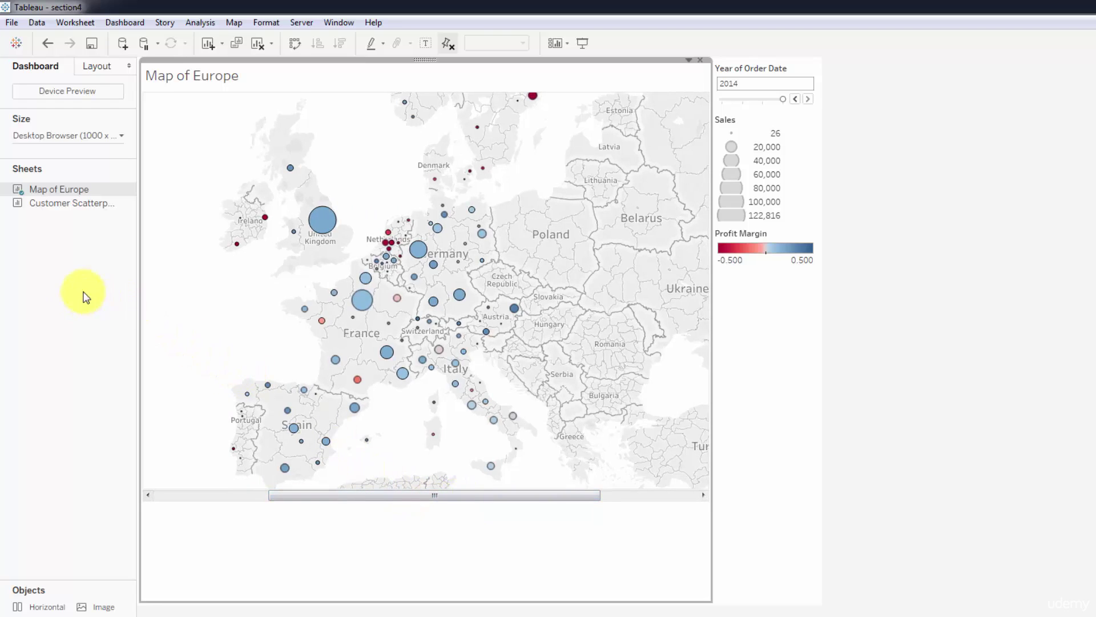
Step: Add the Customer Scatterplot sheet to the lower half of the dashboard, below the Map of Europe
{"action": "mouse_move", "coordinate": [40, 210]}
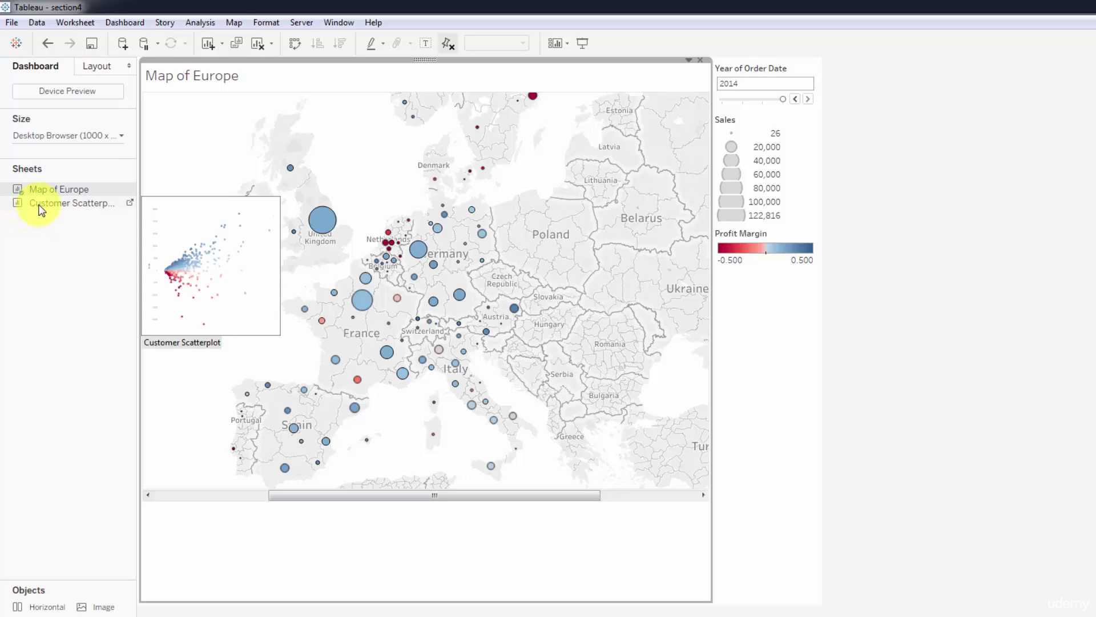
{"action": "mouse_move", "coordinate": [40, 209]}
{"action": "left_mouse_down"}
{"action": "mouse_move", "coordinate": [154, 228]}
{"action": "mouse_move", "coordinate": [348, 296]}
{"action": "mouse_move", "coordinate": [437, 349]}
{"action": "mouse_move", "coordinate": [570, 300]}
{"action": "mouse_move", "coordinate": [656, 323]}
{"action": "mouse_move", "coordinate": [614, 420]}
{"action": "mouse_move", "coordinate": [462, 447]}
{"action": "mouse_move", "coordinate": [428, 467]}
{"action": "left_mouse_up"}
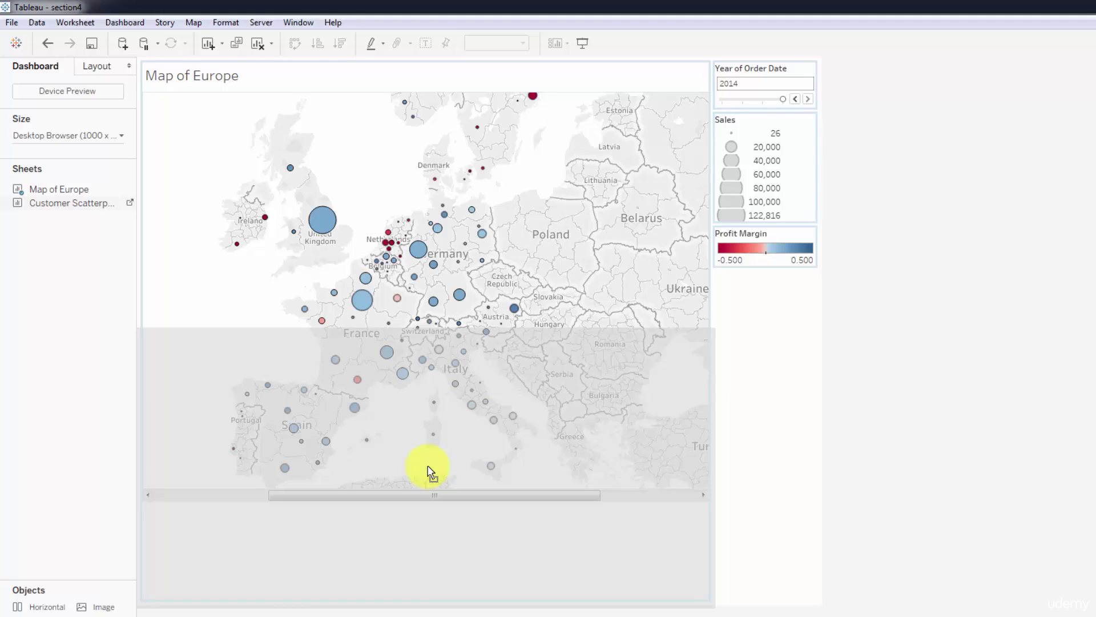
{"action": "left_click_drag", "start_coordinate": [428, 466], "coordinate": [428, 466]}
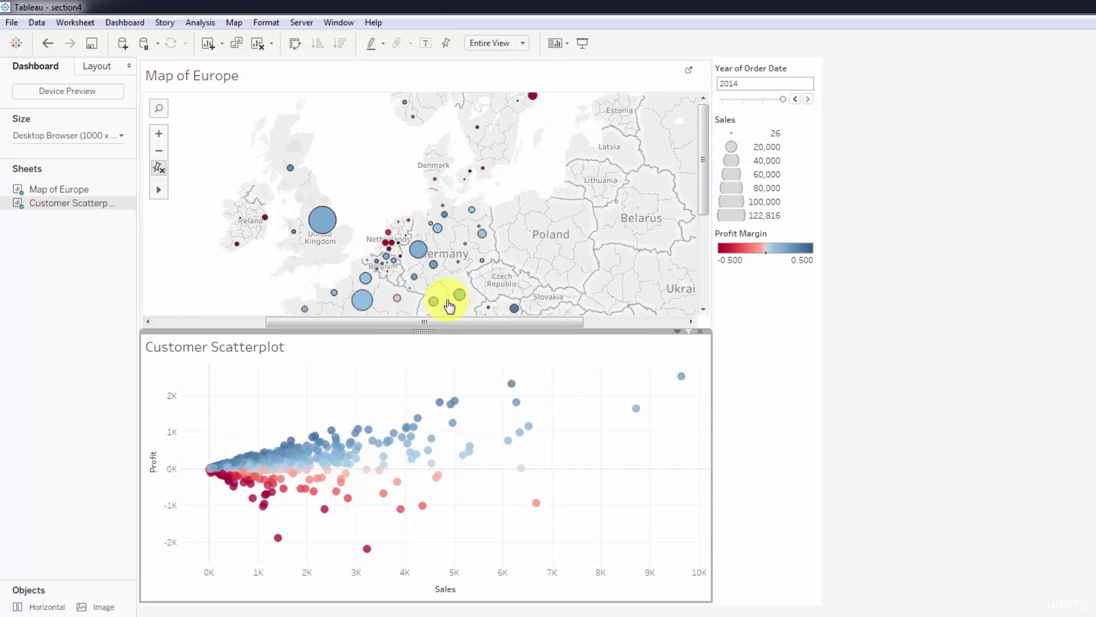
Step: Reduce the width and height of the map on the Map of Europe worksheet and check it in the dashboard
{"action": "mouse_move", "coordinate": [702, 174]}
{"action": "left_mouse_down"}
{"action": "mouse_move", "coordinate": [707, 266]}
{"action": "mouse_move", "coordinate": [706, 164]}
{"action": "left_mouse_up"}
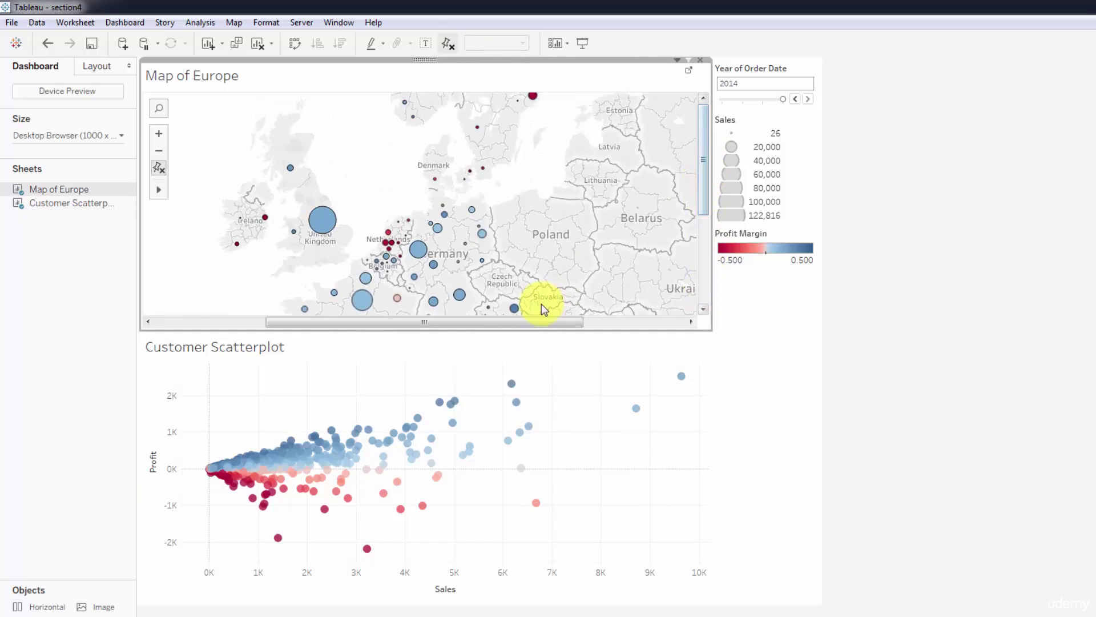
{"action": "mouse_move", "coordinate": [525, 321]}
{"action": "left_mouse_down"}
{"action": "mouse_move", "coordinate": [641, 331]}
{"action": "mouse_move", "coordinate": [533, 340]}
{"action": "left_mouse_up"}
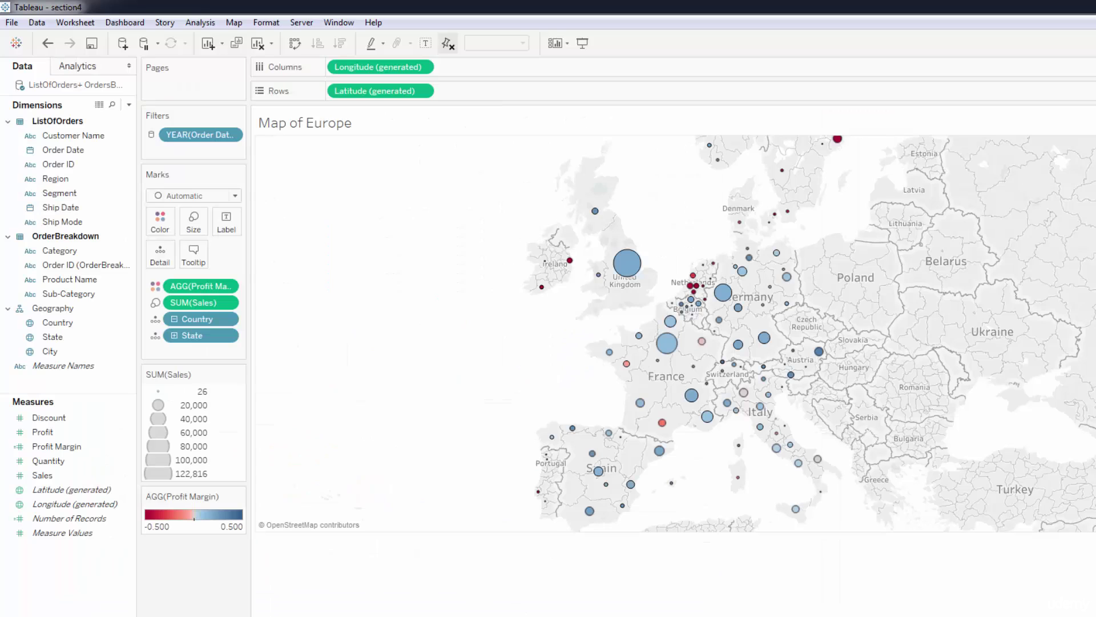
{"action": "left_click", "coordinate": [1025, 343]}
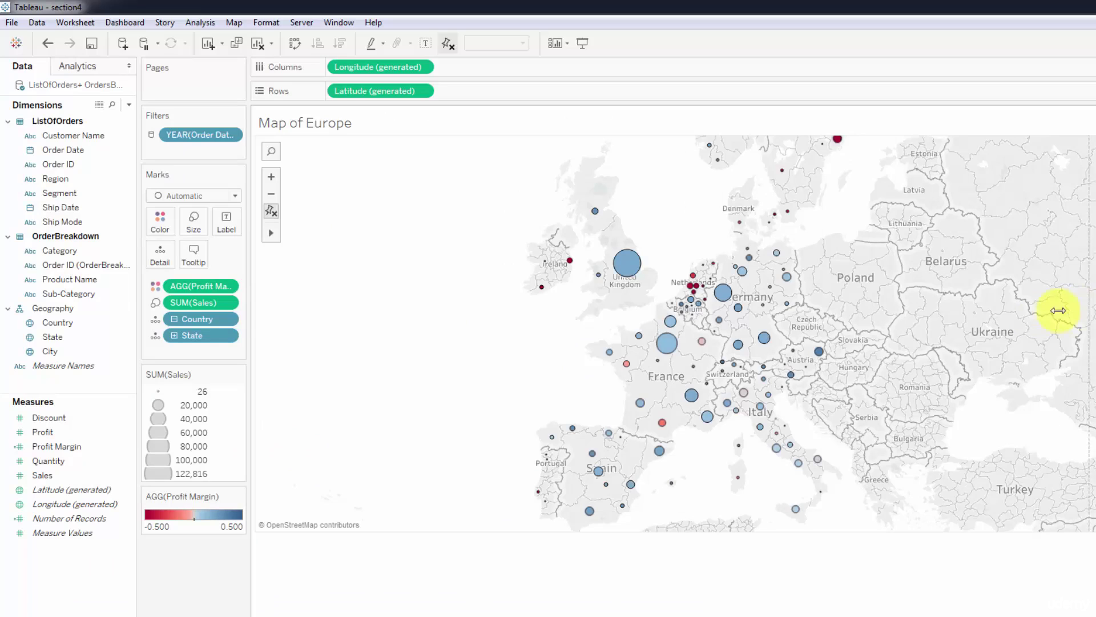
{"action": "scroll", "coordinate": [882, 398], "scroll_direction": "down", "scroll_amount": 2}
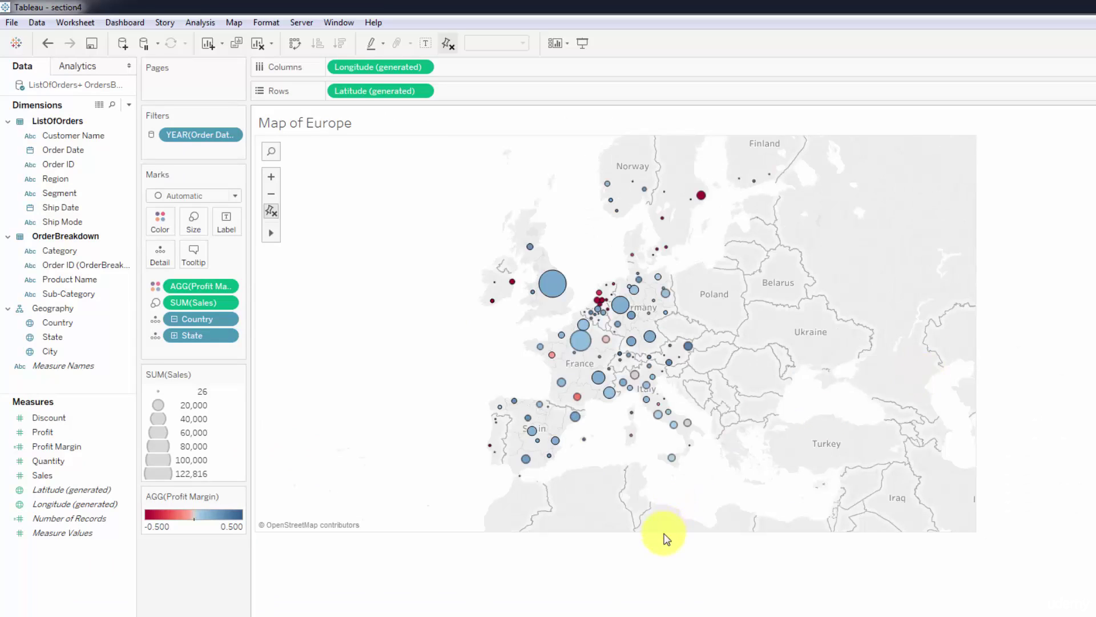
{"action": "left_click_drag", "start_coordinate": [661, 531], "coordinate": [661, 421]}
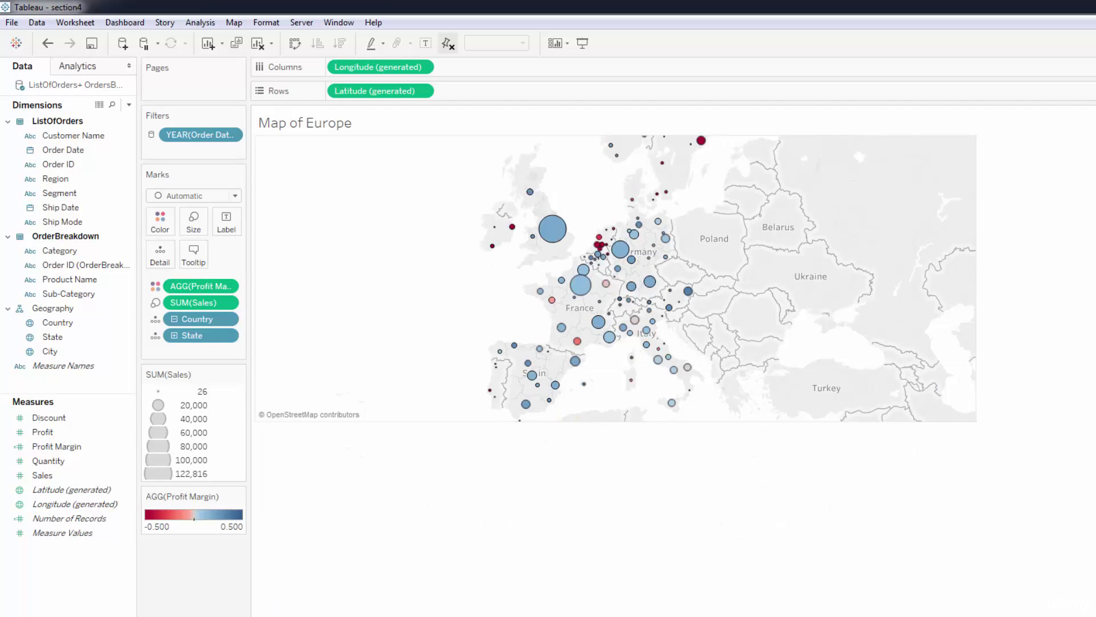
{"action": "key", "text": "ctrl+Tab"}
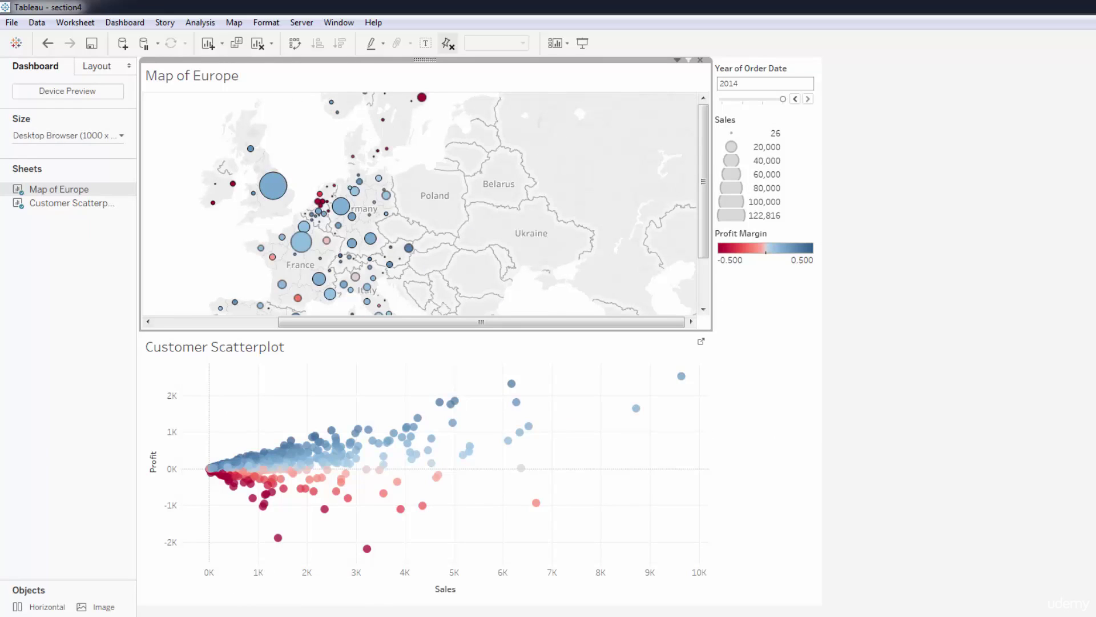
Step: Shrink the worksheet map further in width and height until it fits its dashboard pane without scrollbars
{"action": "key", "text": "ctrl+shift+Tab"}
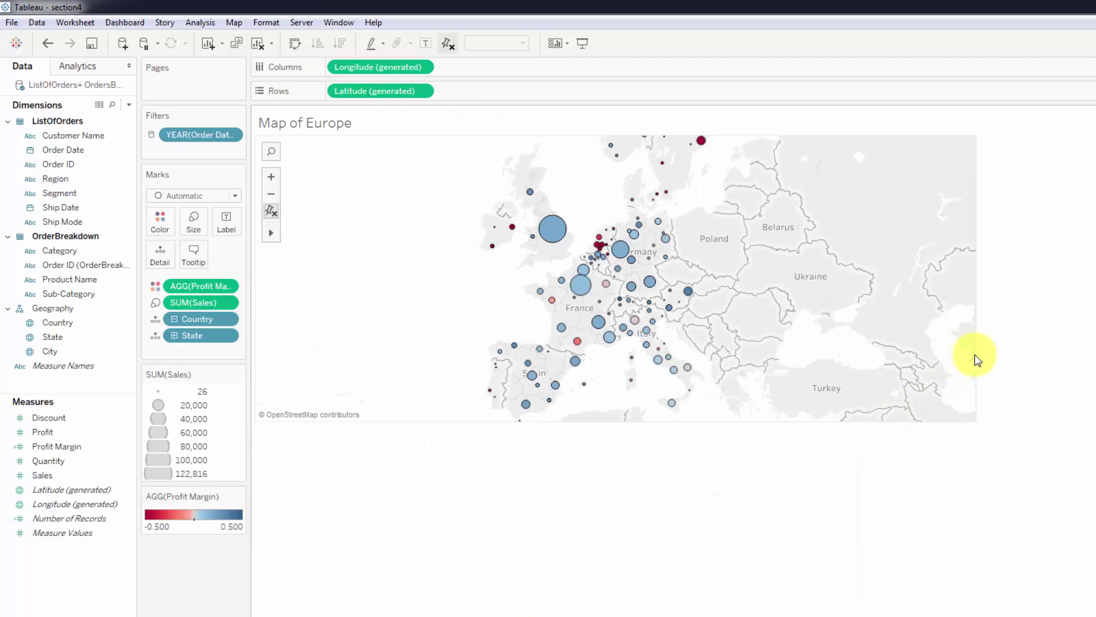
{"action": "left_click_drag", "start_coordinate": [977, 350], "coordinate": [892, 355]}
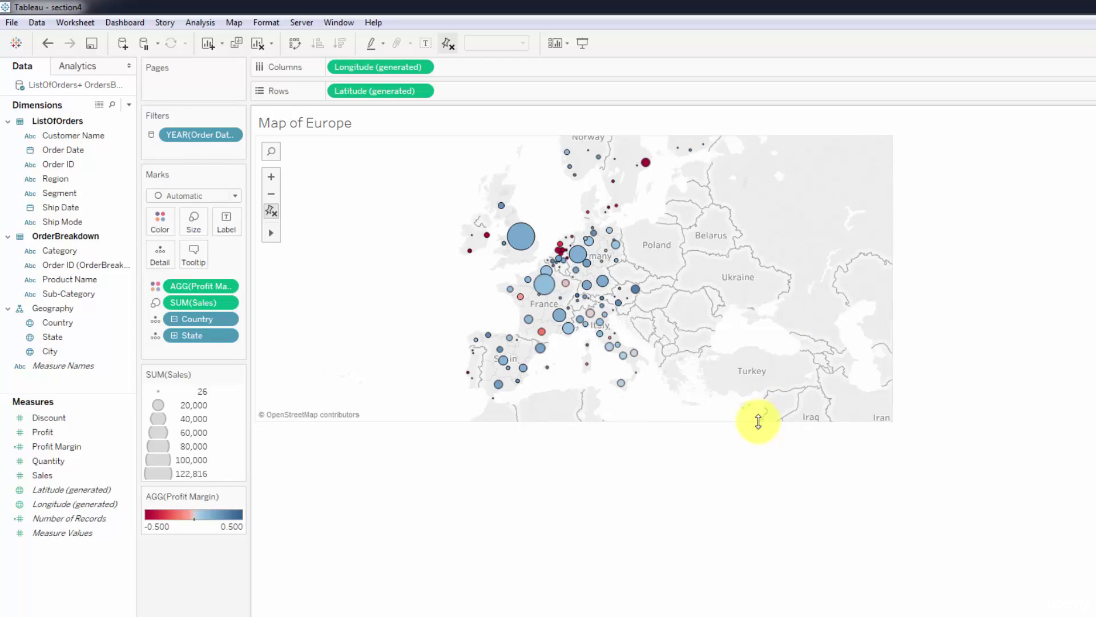
{"action": "left_click_drag", "start_coordinate": [758, 421], "coordinate": [758, 391]}
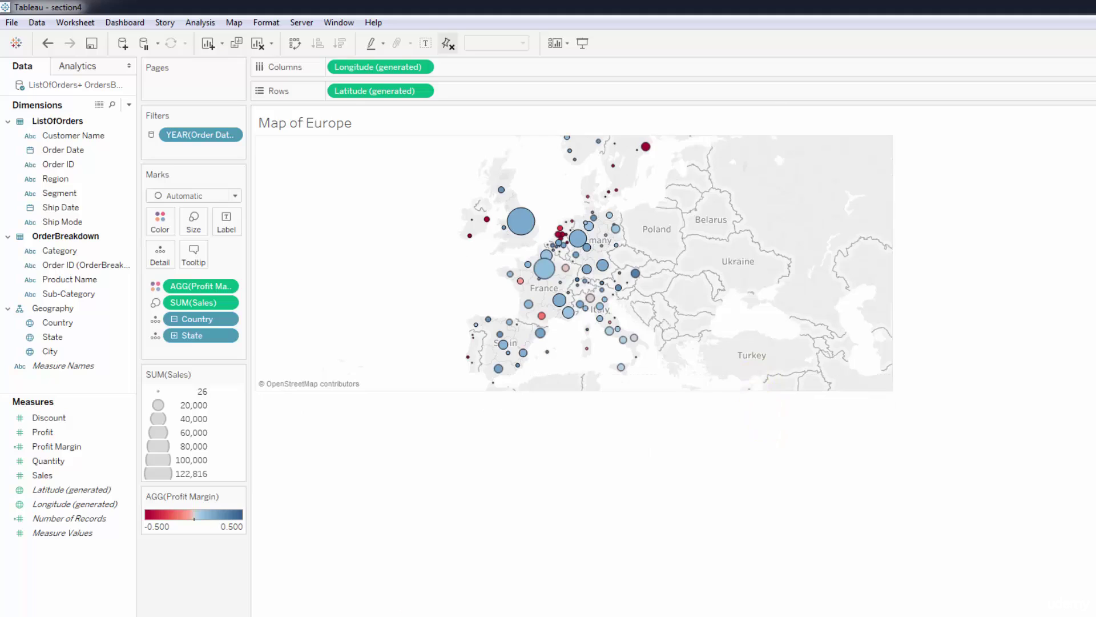
{"action": "key", "text": "ctrl+Tab"}
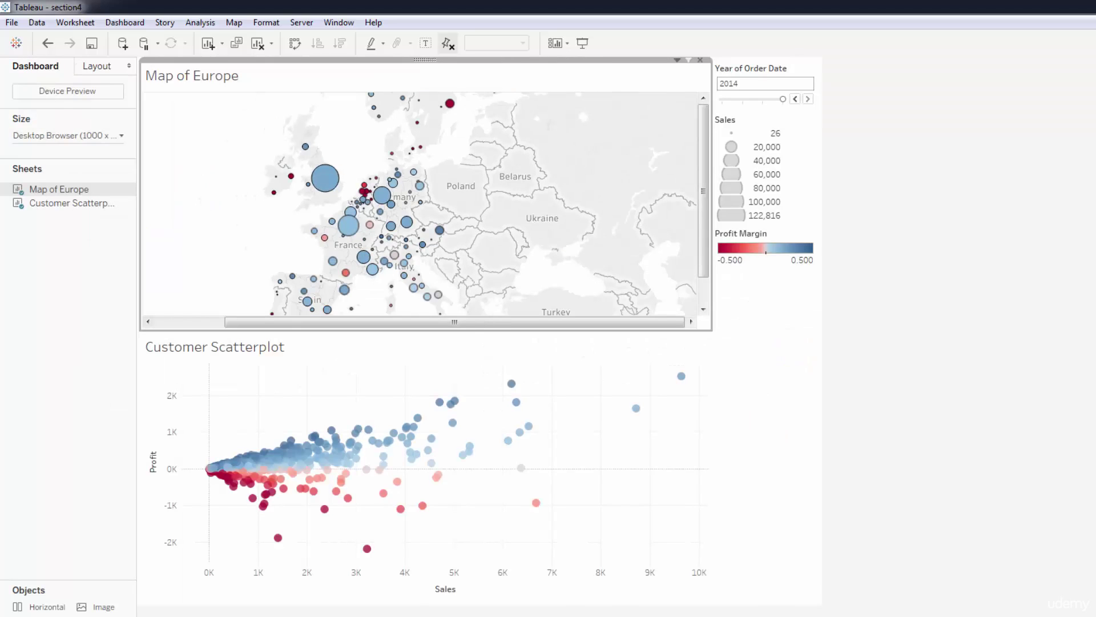
{"action": "key", "text": "ctrl+shift+Tab"}
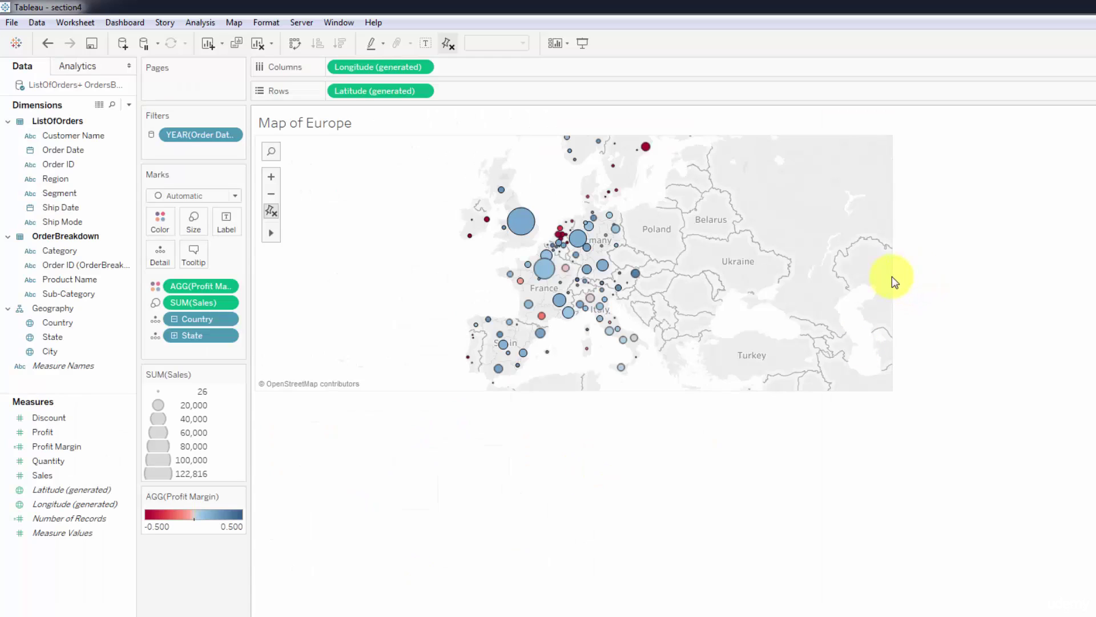
{"action": "left_click_drag", "start_coordinate": [892, 277], "coordinate": [786, 306]}
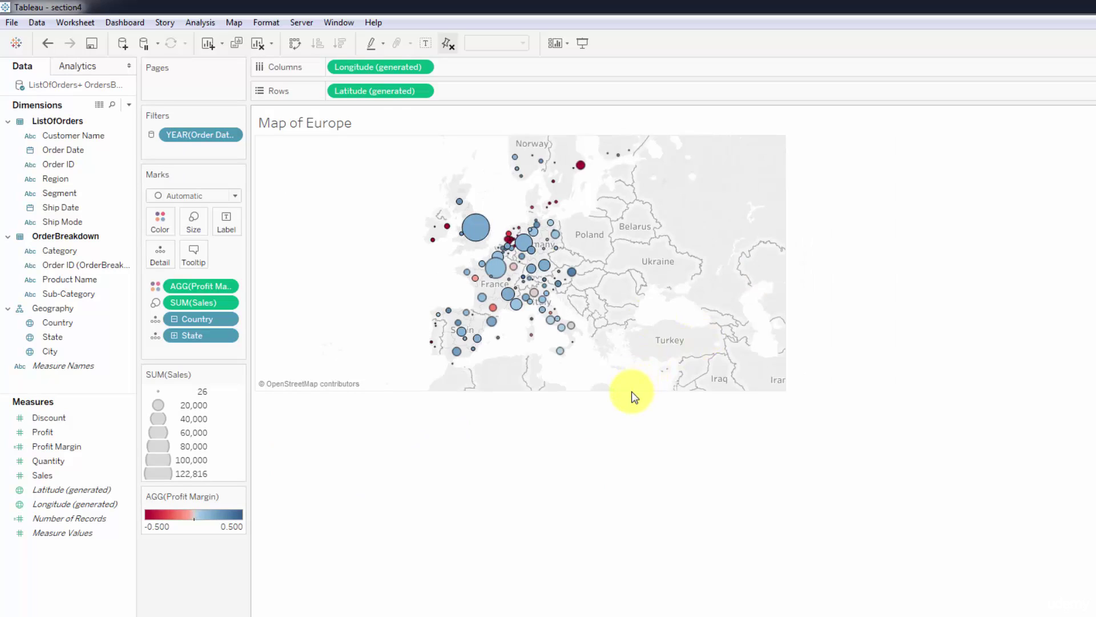
{"action": "left_click_drag", "start_coordinate": [631, 391], "coordinate": [625, 339]}
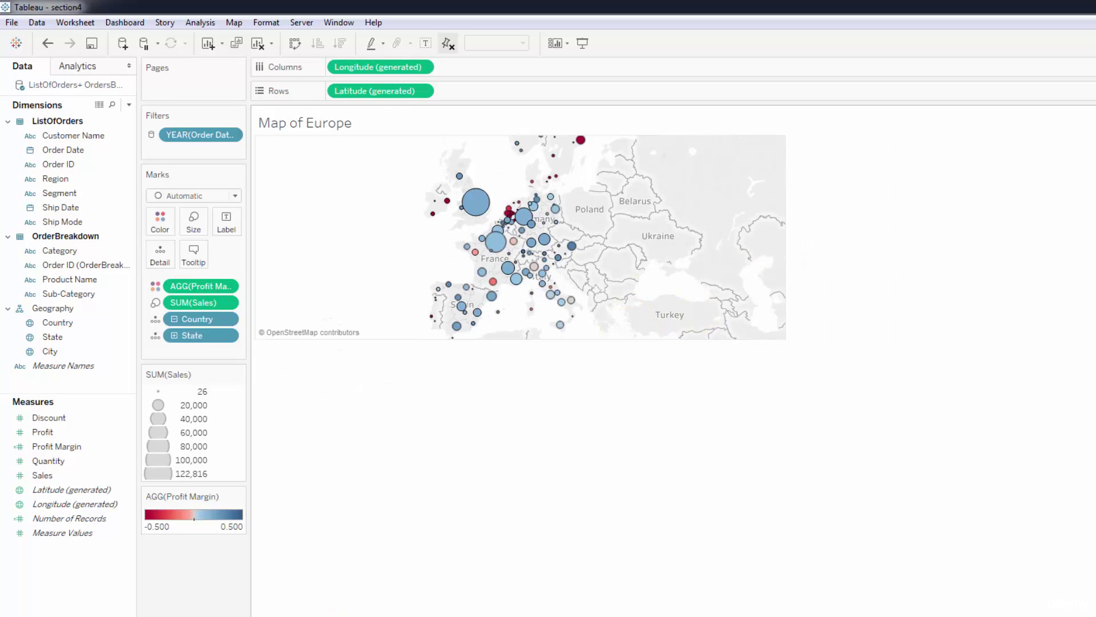
{"action": "key", "text": "ctrl+Tab"}
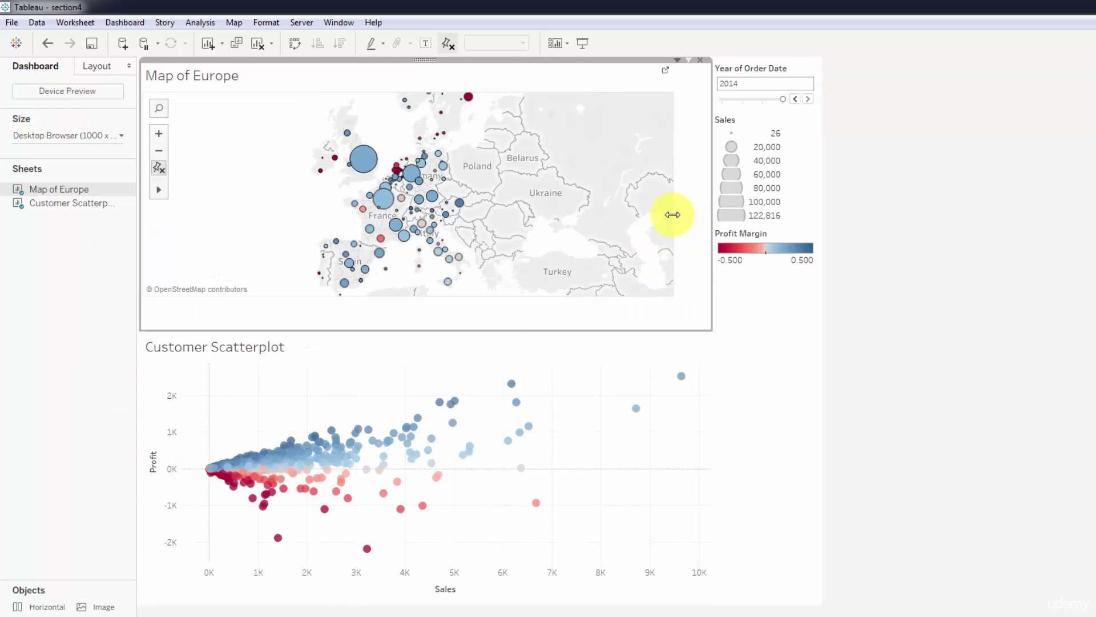
Step: Stretch the map within the dashboard so its width and height fill the Map of Europe pane
{"action": "left_click_drag", "start_coordinate": [673, 214], "coordinate": [704, 218]}
{"action": "left_click_drag", "start_coordinate": [704, 218], "coordinate": [707, 222]}
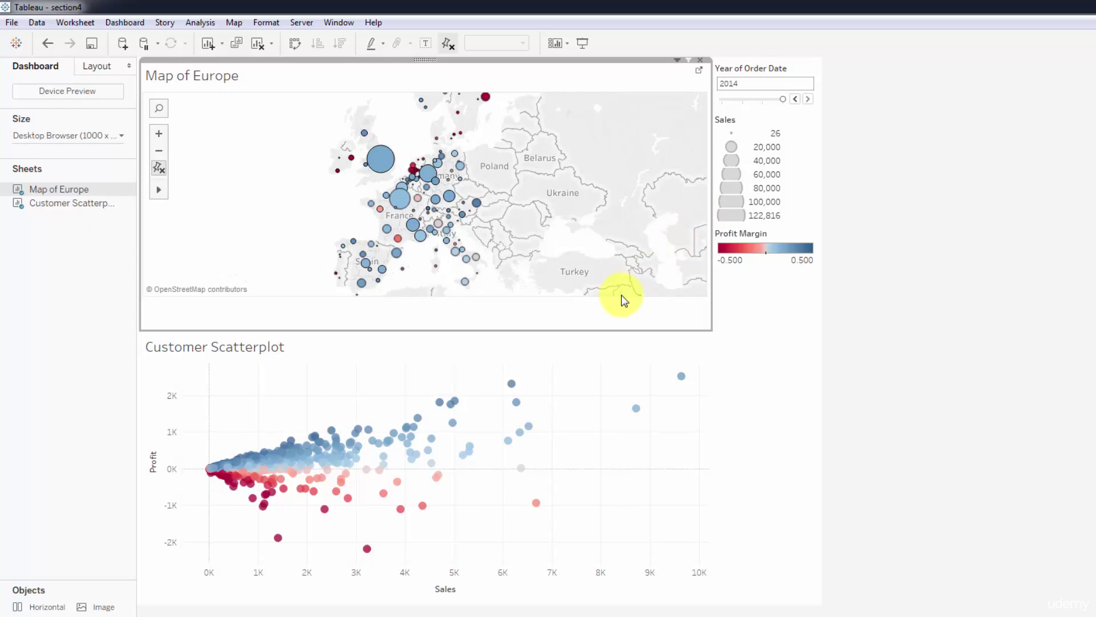
{"action": "left_click_drag", "start_coordinate": [624, 323], "coordinate": [624, 327]}
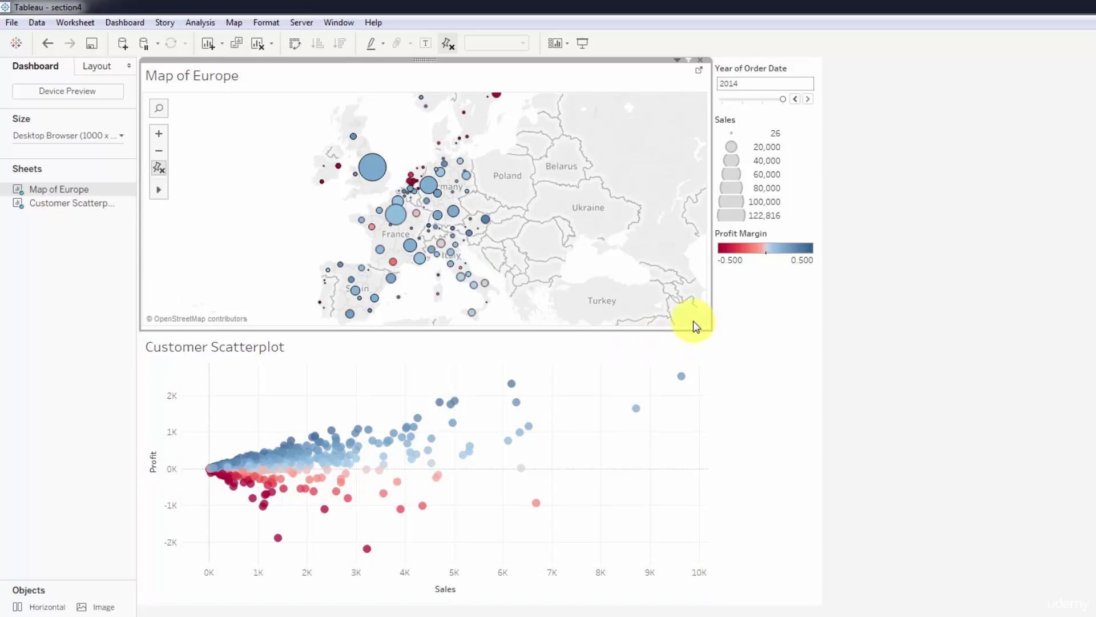
Step: Remove the Sales size legend and the Profit Margin colour legend from the dashboard
{"action": "left_click", "coordinate": [774, 118]}
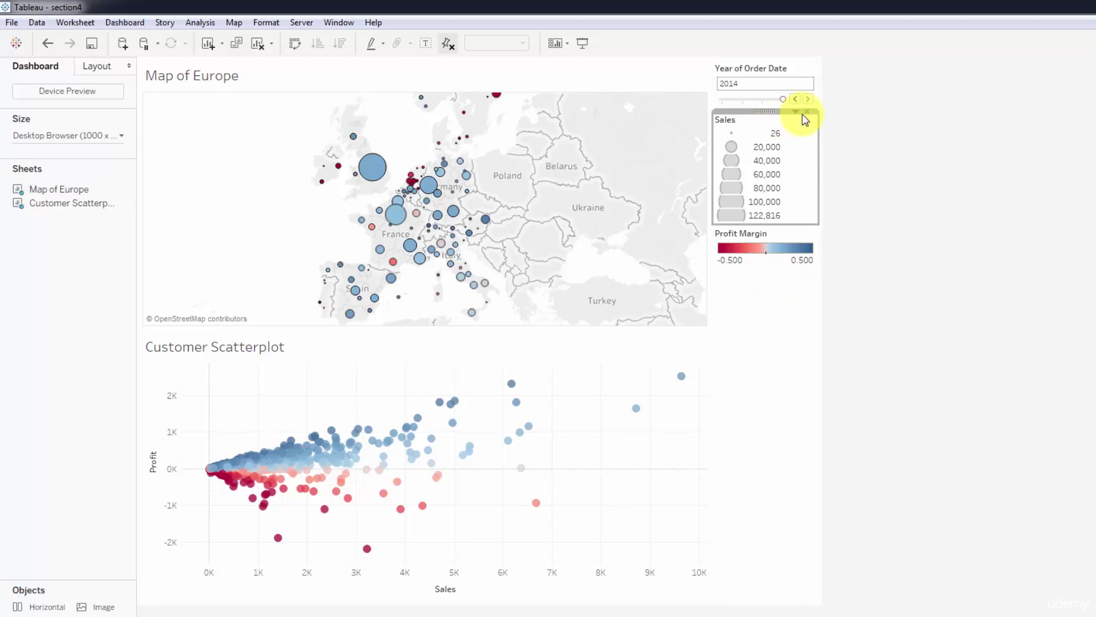
{"action": "left_click", "coordinate": [806, 111]}
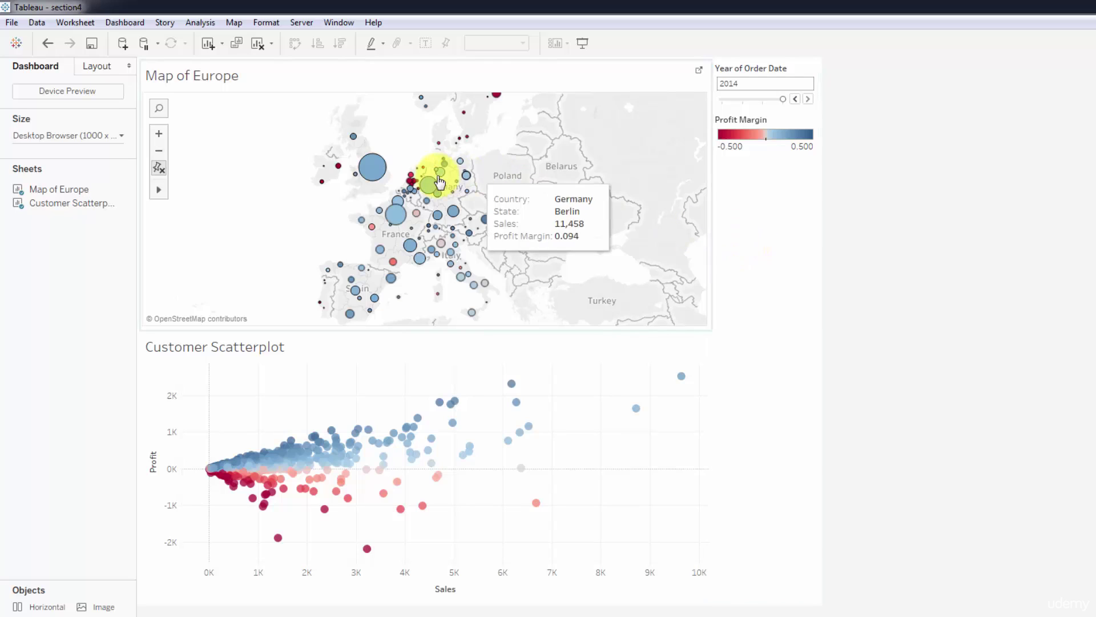
{"action": "mouse_move", "coordinate": [426, 189]}
{"action": "mouse_move", "coordinate": [394, 219]}
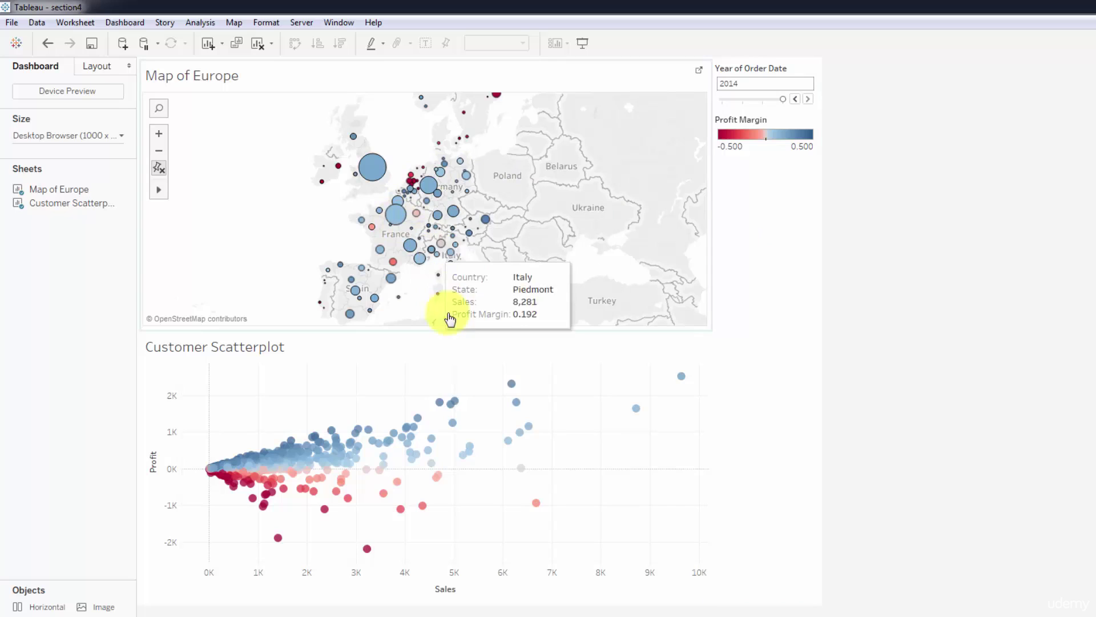
{"action": "mouse_move", "coordinate": [318, 459]}
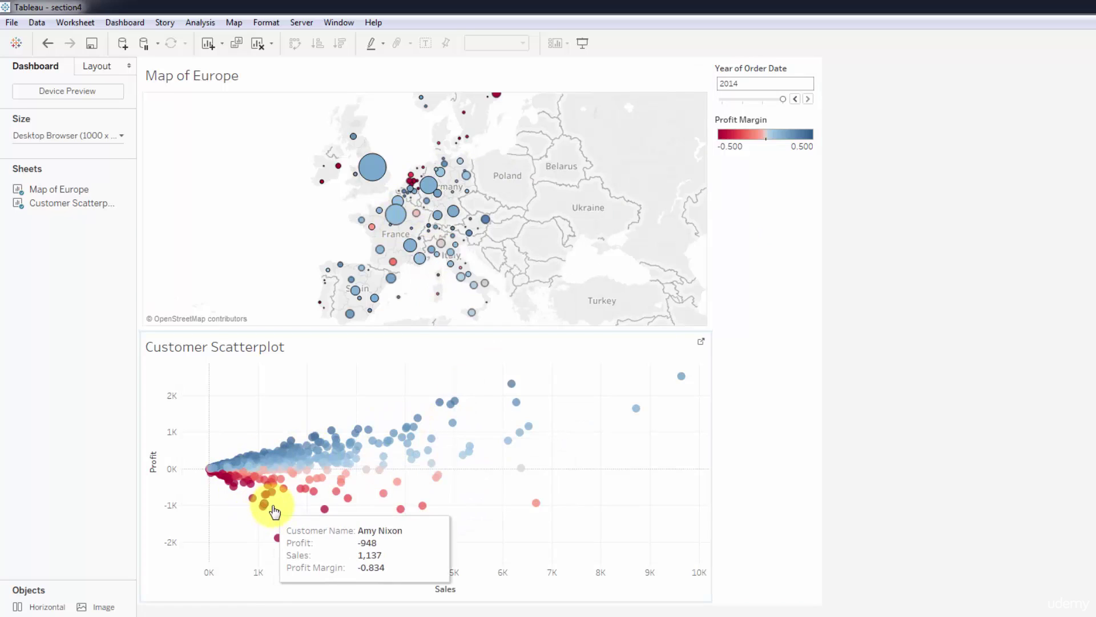
{"action": "mouse_move", "coordinate": [355, 497]}
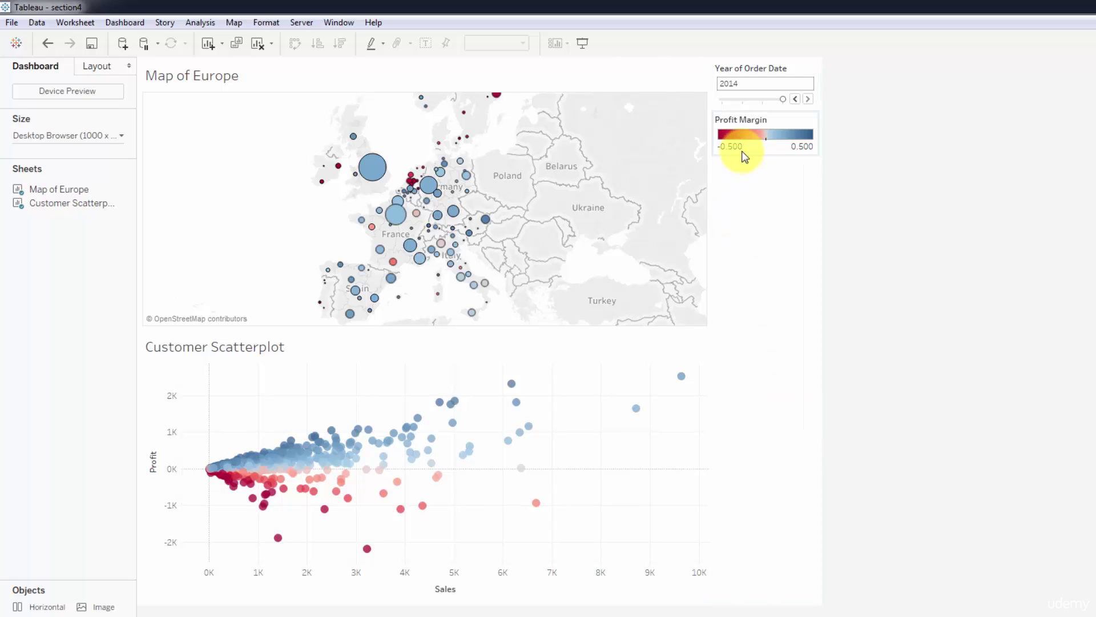
{"action": "left_click", "coordinate": [812, 118]}
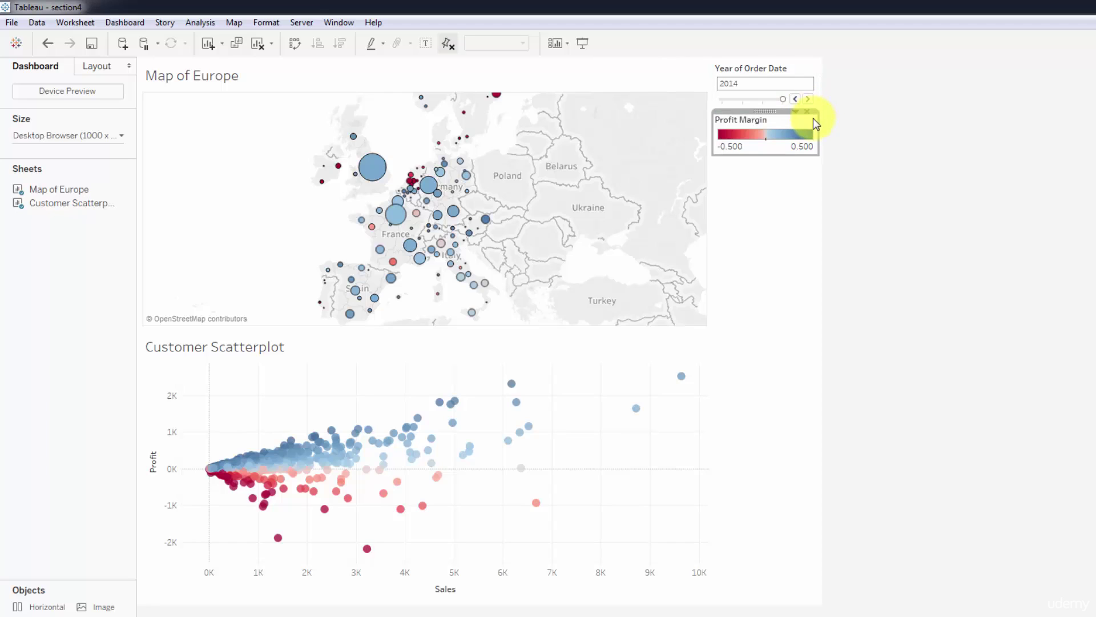
{"action": "left_click", "coordinate": [807, 112]}
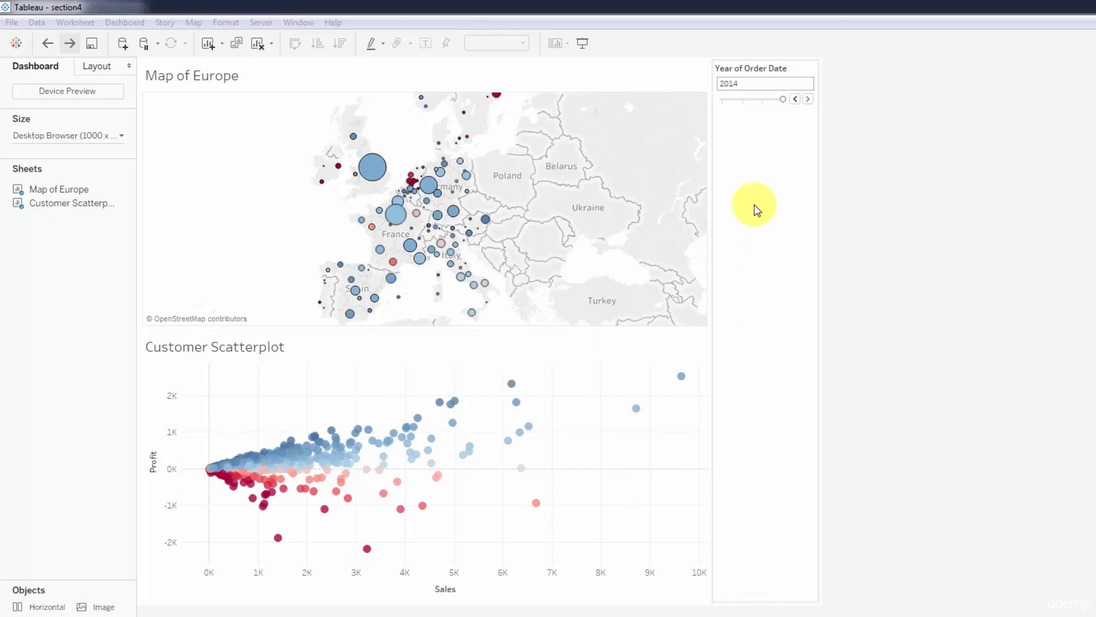
Step: Delete the layout container holding the Year of Order Date filter, including the filter inside it
{"action": "left_click", "coordinate": [770, 180]}
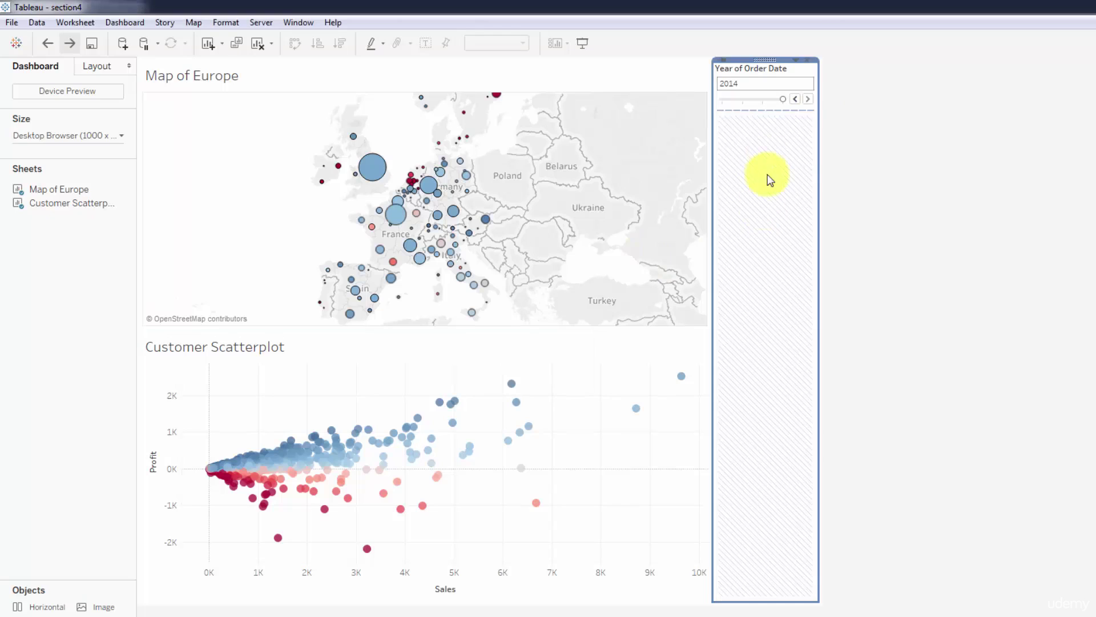
{"action": "left_click", "coordinate": [808, 59]}
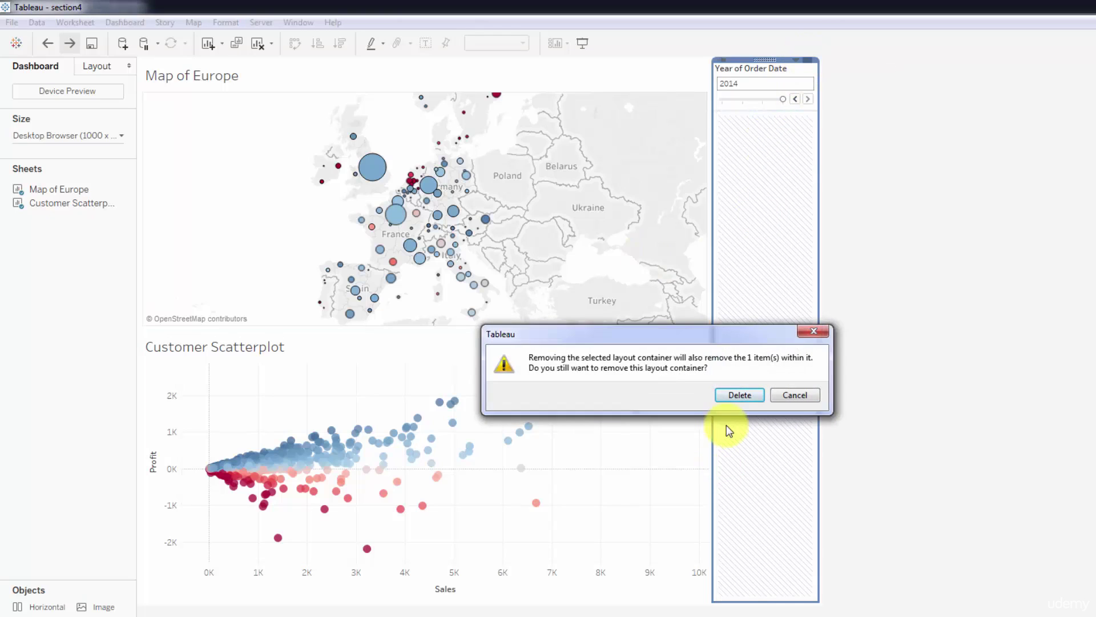
{"action": "left_click", "coordinate": [740, 395]}
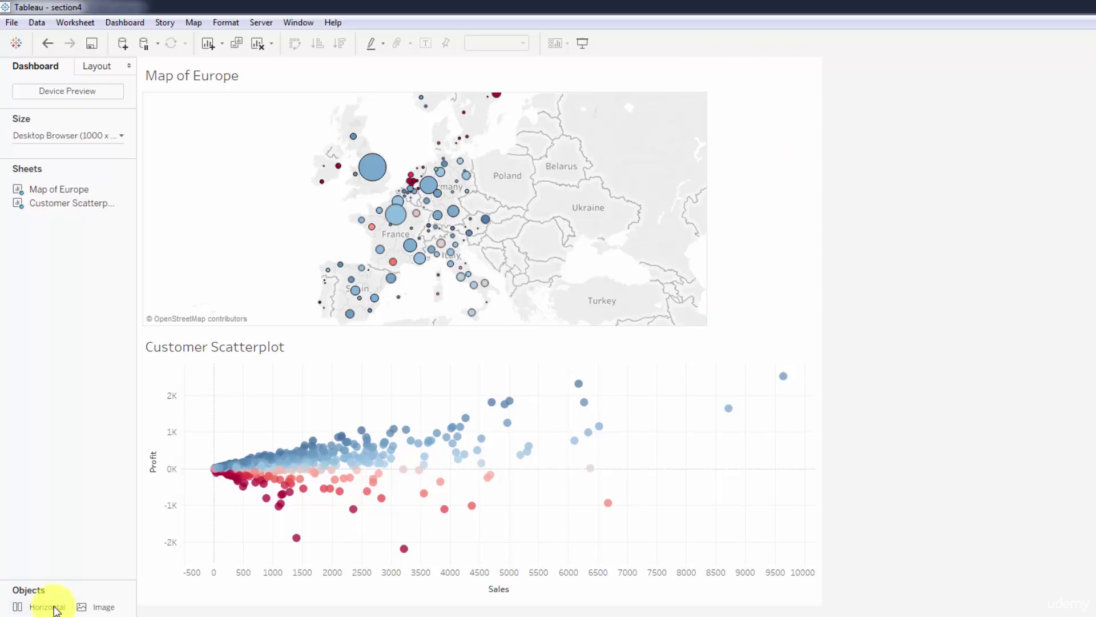
Step: Add a Horizontal layout container along the right side of both sheets and narrow it to a slim column
{"action": "left_click_drag", "start_coordinate": [44, 604], "coordinate": [805, 320]}
{"action": "left_click_drag", "start_coordinate": [482, 311], "coordinate": [722, 333]}
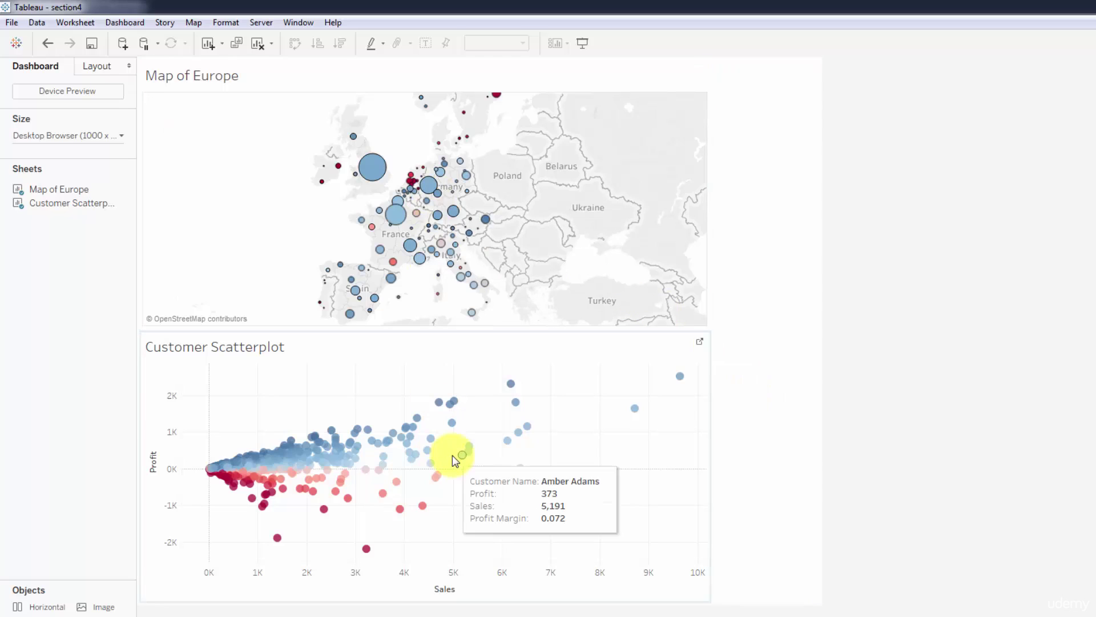
Step: Show the Year of Order Date filter for the Map of Europe in the side container and widen the sheets up to it
{"action": "scroll", "coordinate": [650, 112], "scroll_direction": "down", "scroll_amount": 1}
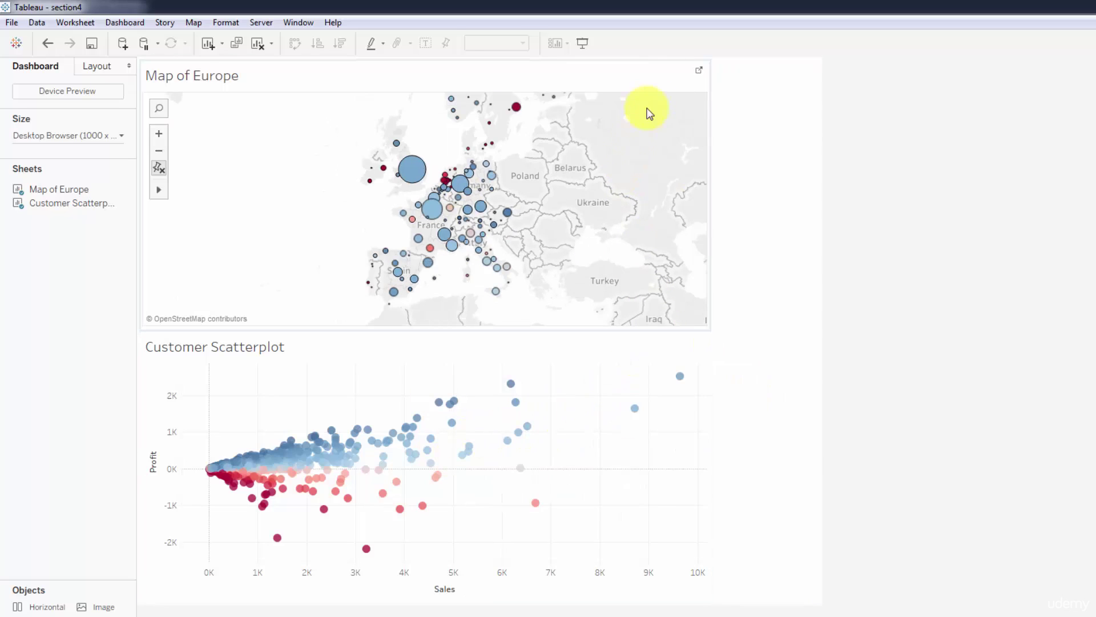
{"action": "left_click", "coordinate": [682, 74]}
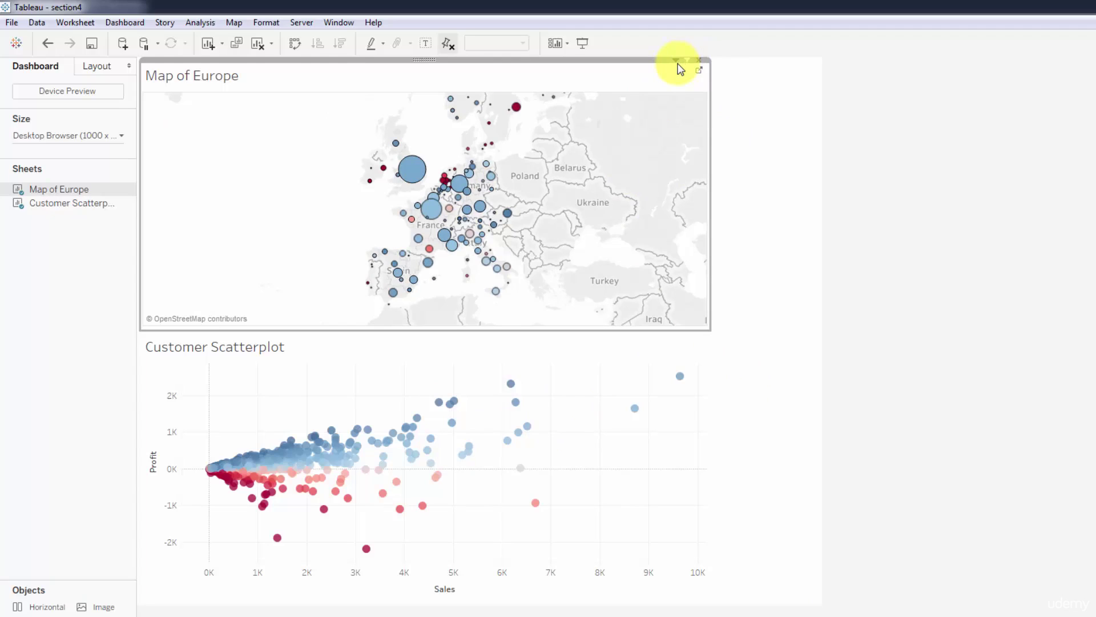
{"action": "left_click", "coordinate": [676, 60]}
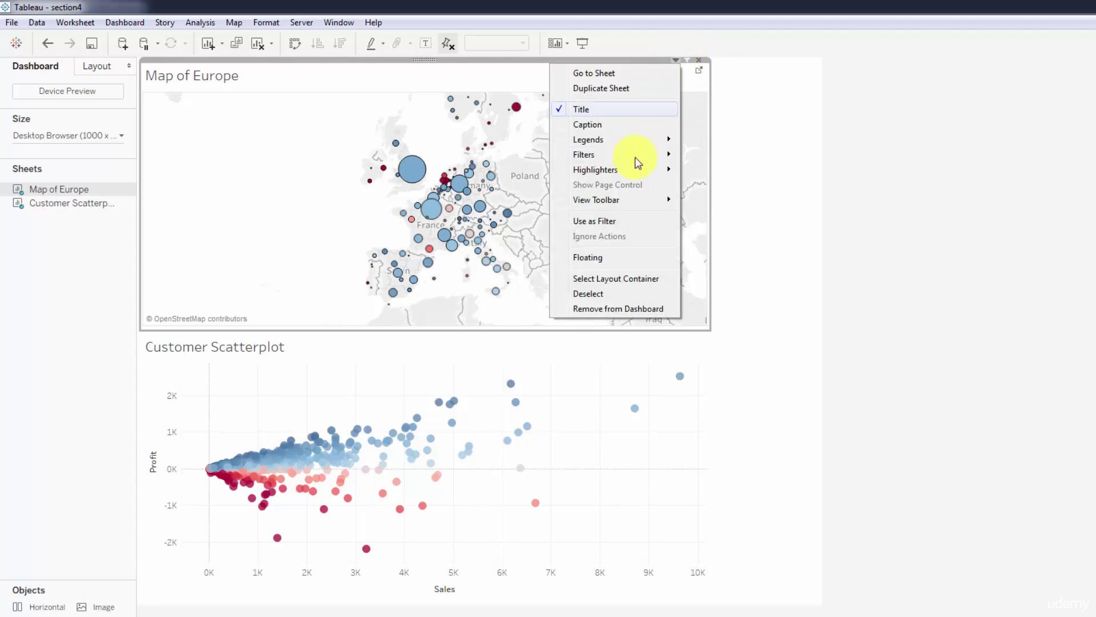
{"action": "mouse_move", "coordinate": [628, 154]}
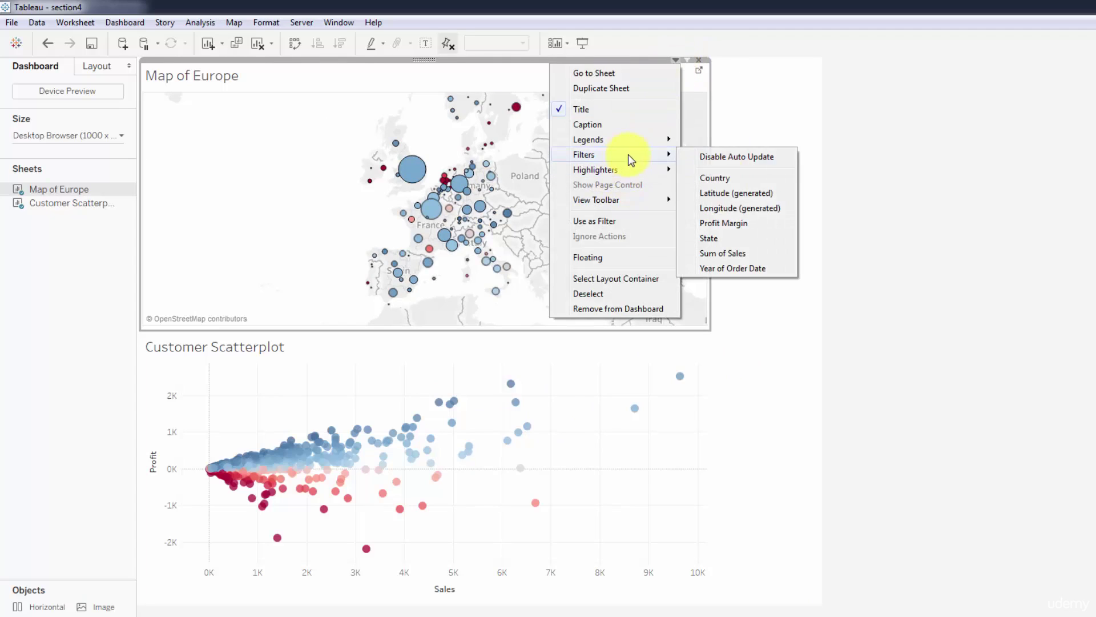
{"action": "left_click", "coordinate": [728, 268]}
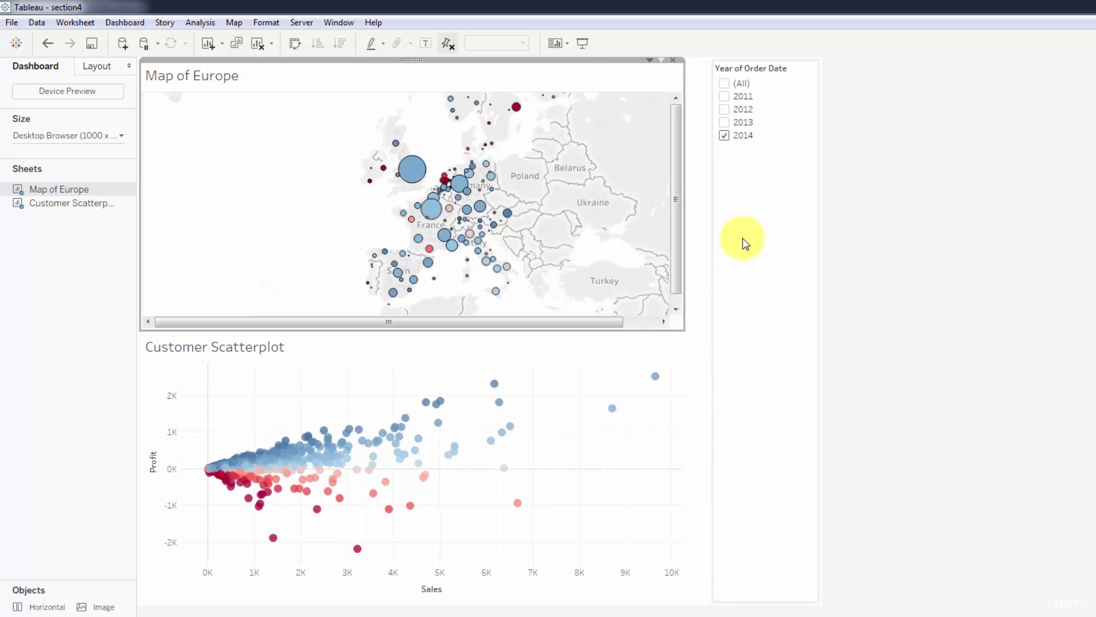
{"action": "left_click_drag", "start_coordinate": [705, 108], "coordinate": [701, 64]}
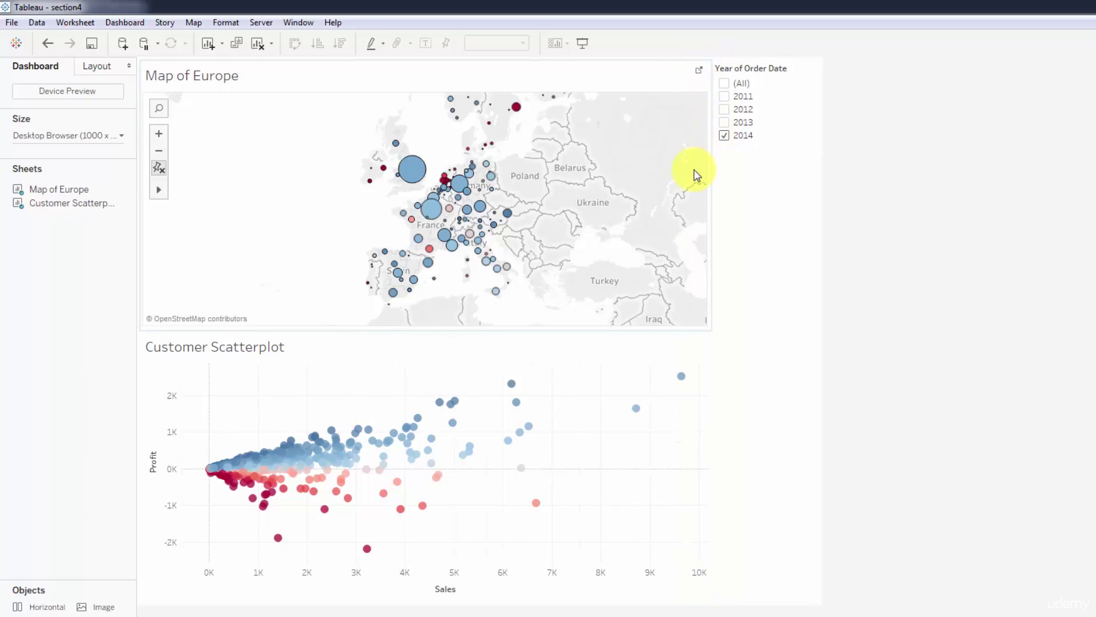
Step: Show the Year of Order Date filter belonging to the Customer Scatterplot sheet as well
{"action": "left_click", "coordinate": [660, 342]}
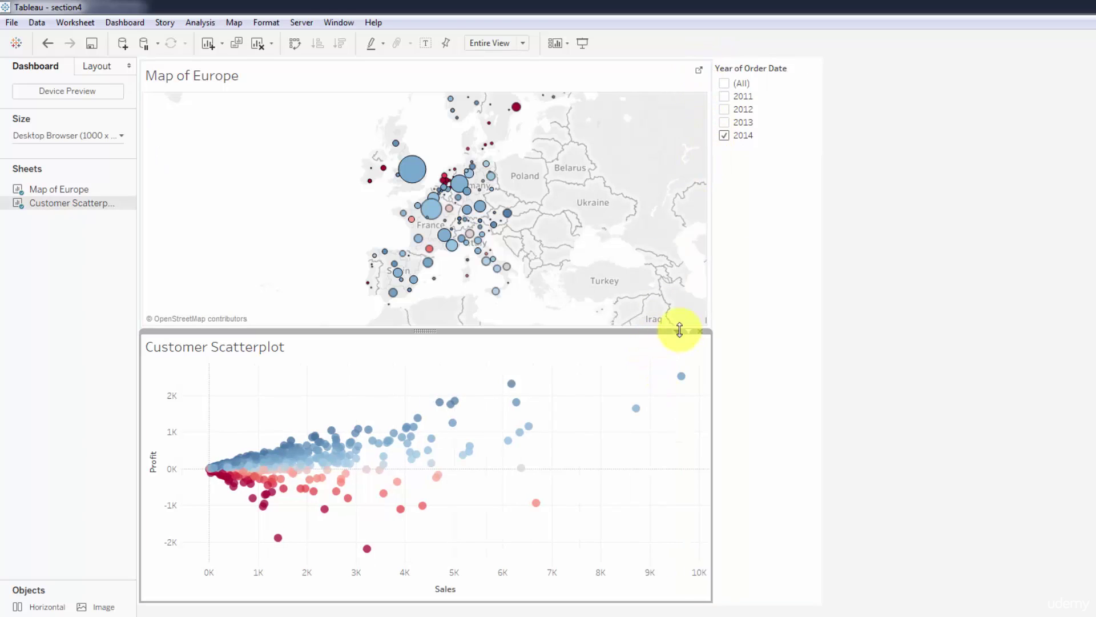
{"action": "left_click", "coordinate": [677, 331]}
{"action": "mouse_move", "coordinate": [636, 456]}
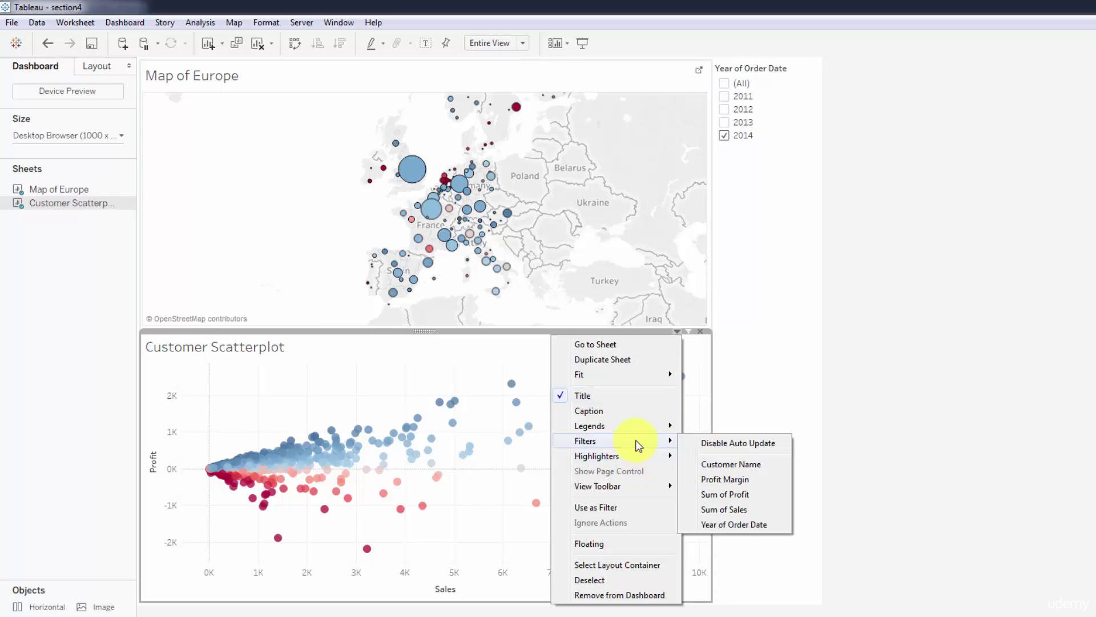
{"action": "left_click", "coordinate": [735, 523]}
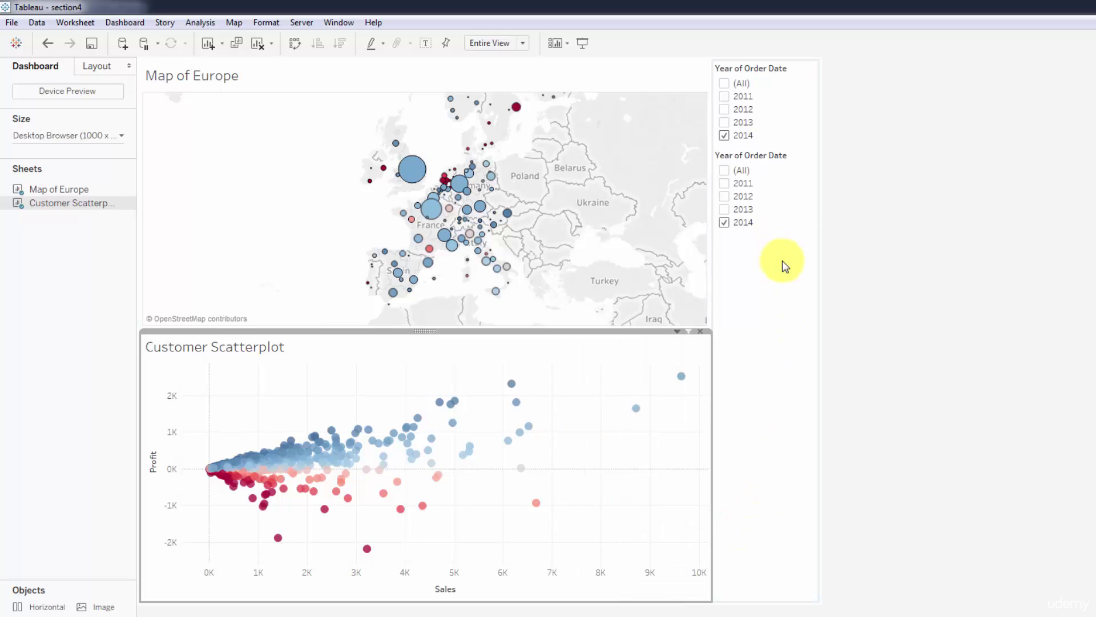
Step: Remove the second, duplicate Year of Order Date filter from the dashboard
{"action": "left_click", "coordinate": [782, 261]}
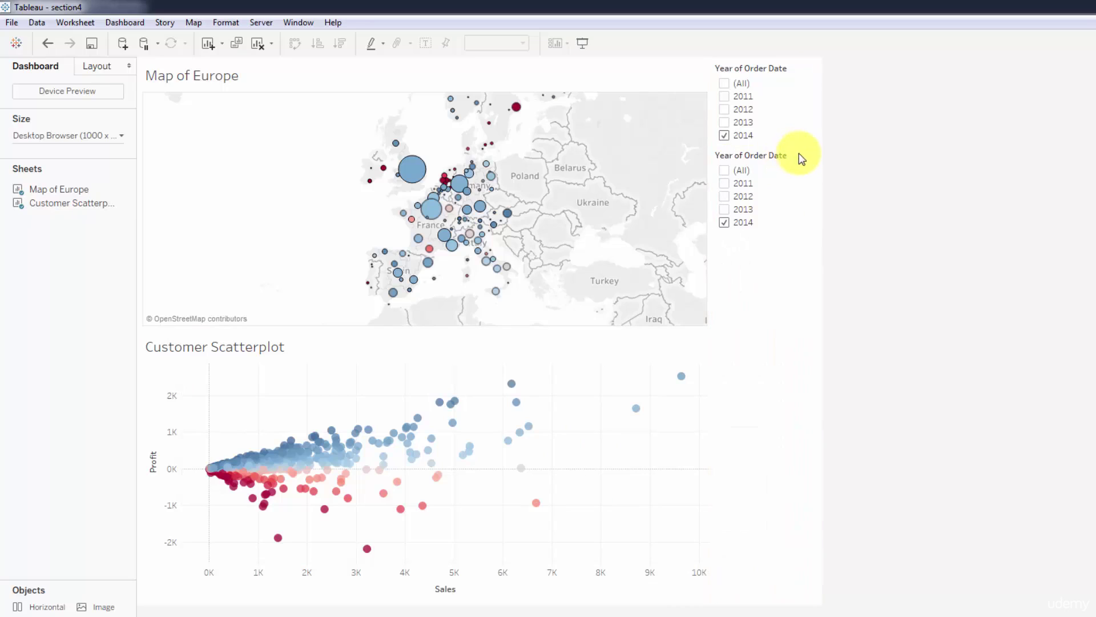
{"action": "left_click", "coordinate": [798, 162]}
{"action": "left_click", "coordinate": [804, 148]}
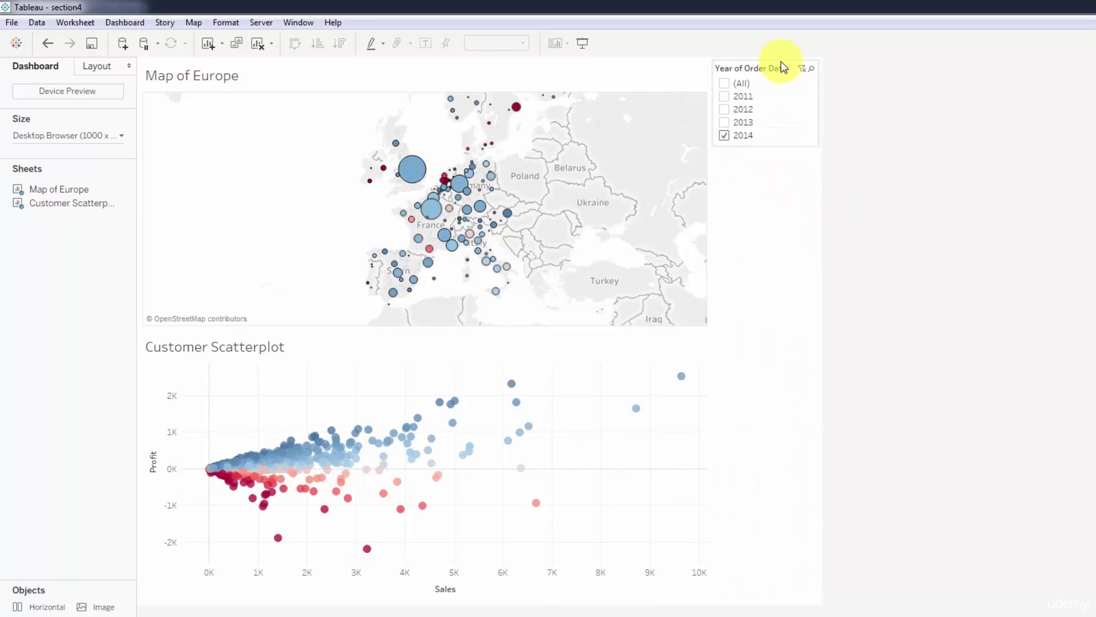
Step: Change the Year of Order Date filter's display to Single Value (slider)
{"action": "left_click", "coordinate": [793, 69]}
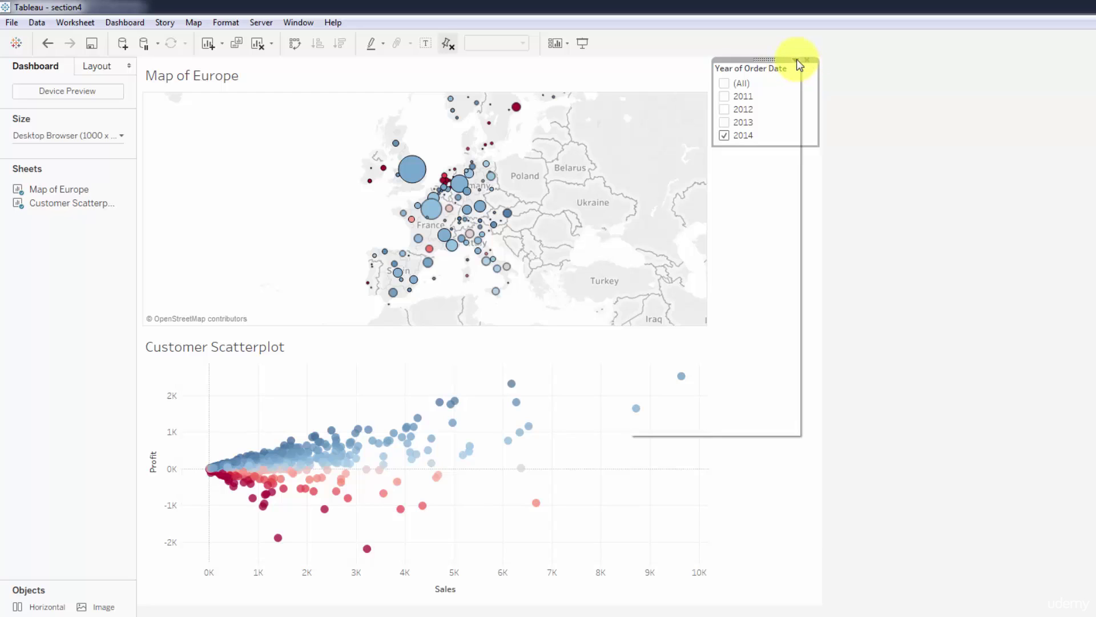
{"action": "left_click", "coordinate": [796, 59]}
{"action": "left_click", "coordinate": [714, 207]}
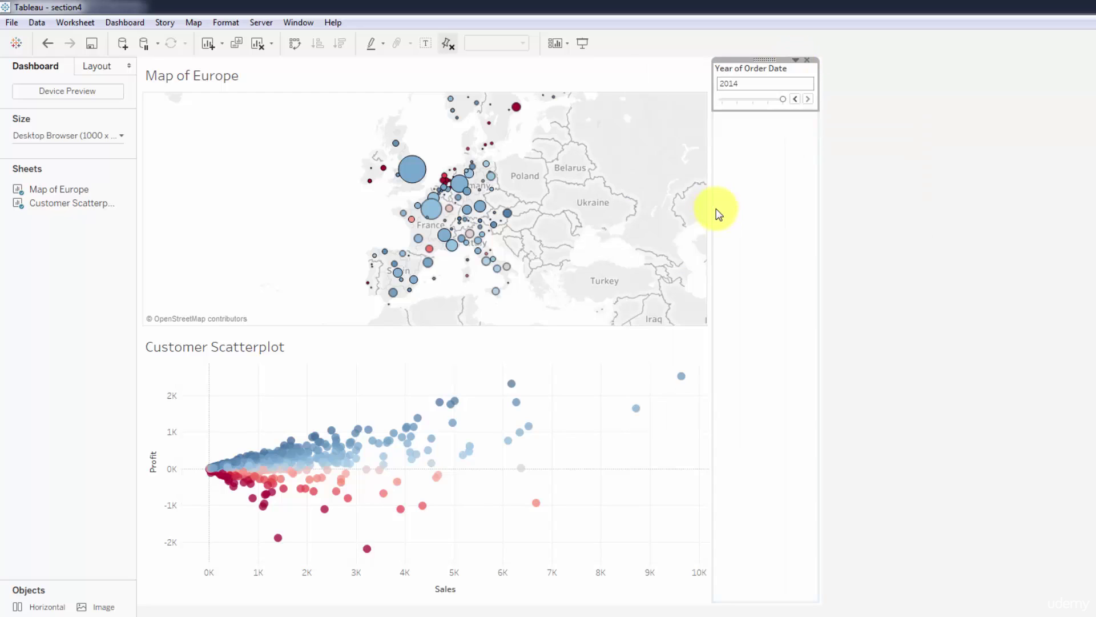
Step: Customize the Year of Order Date slider so it does not offer the "All" value
{"action": "left_click", "coordinate": [796, 60]}
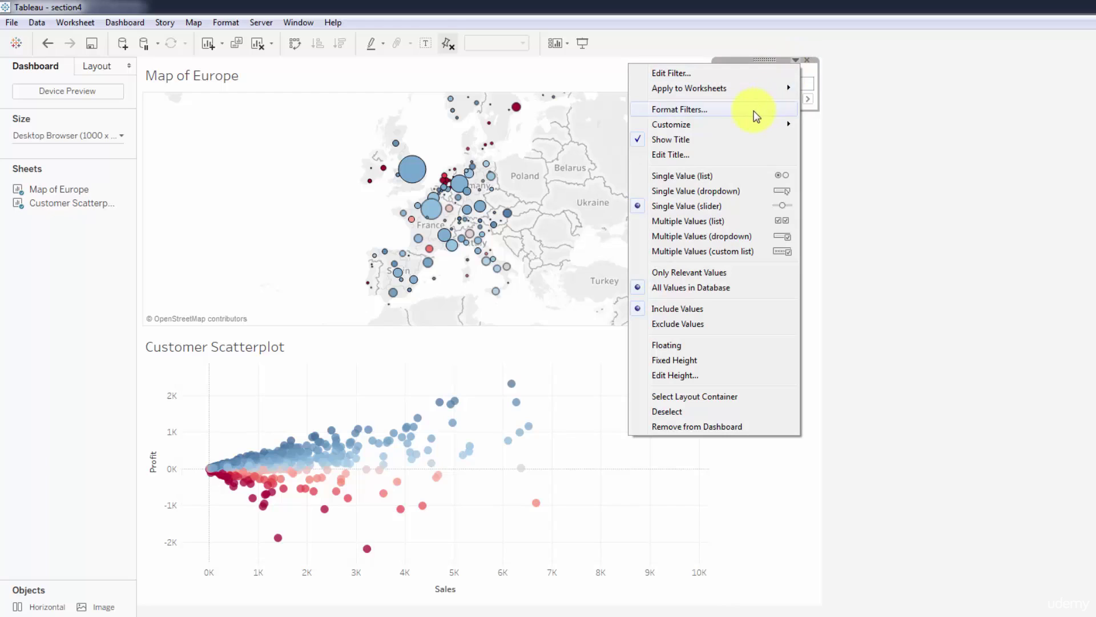
{"action": "mouse_move", "coordinate": [724, 122]}
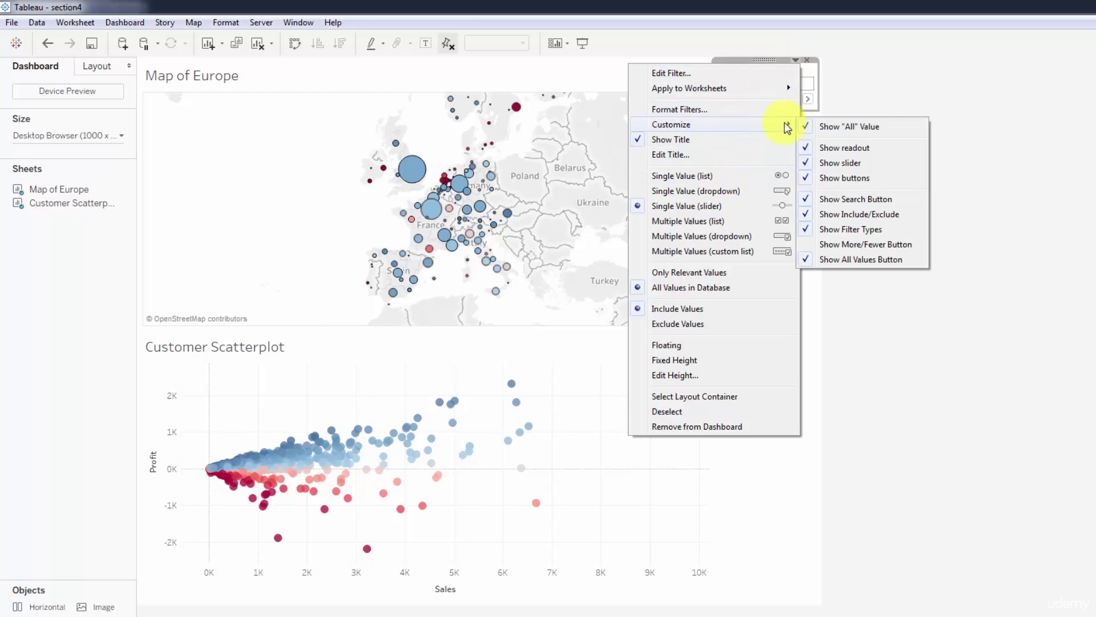
{"action": "left_click", "coordinate": [820, 122]}
{"action": "left_click", "coordinate": [922, 227]}
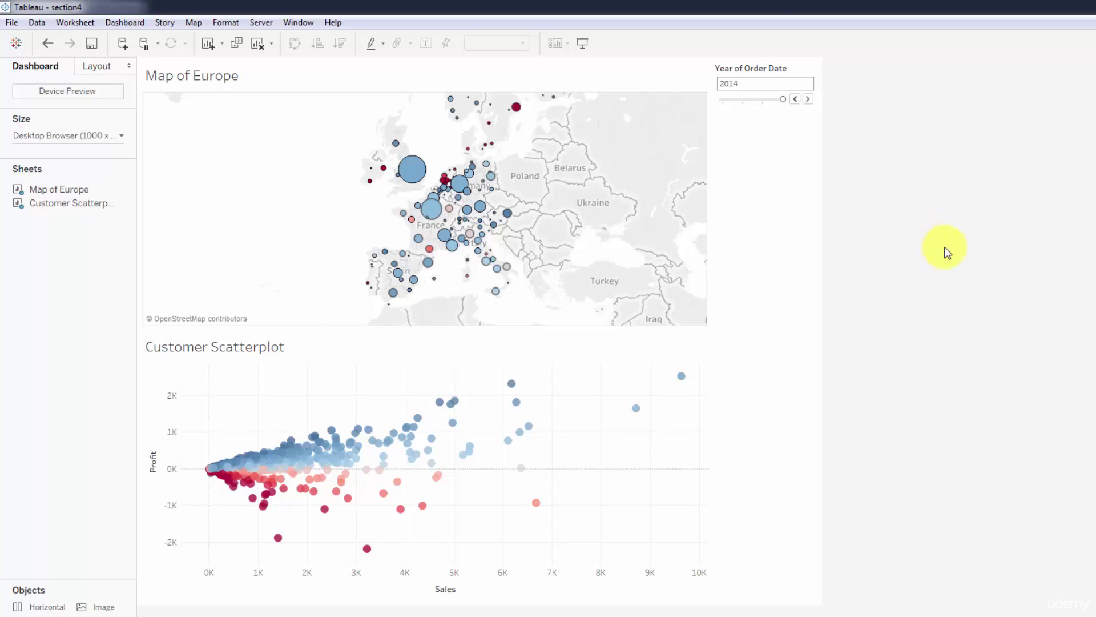
Step: Step the Year of Order Date slider back and forth through the years, leaving it on 2012
{"action": "left_click", "coordinate": [794, 98]}
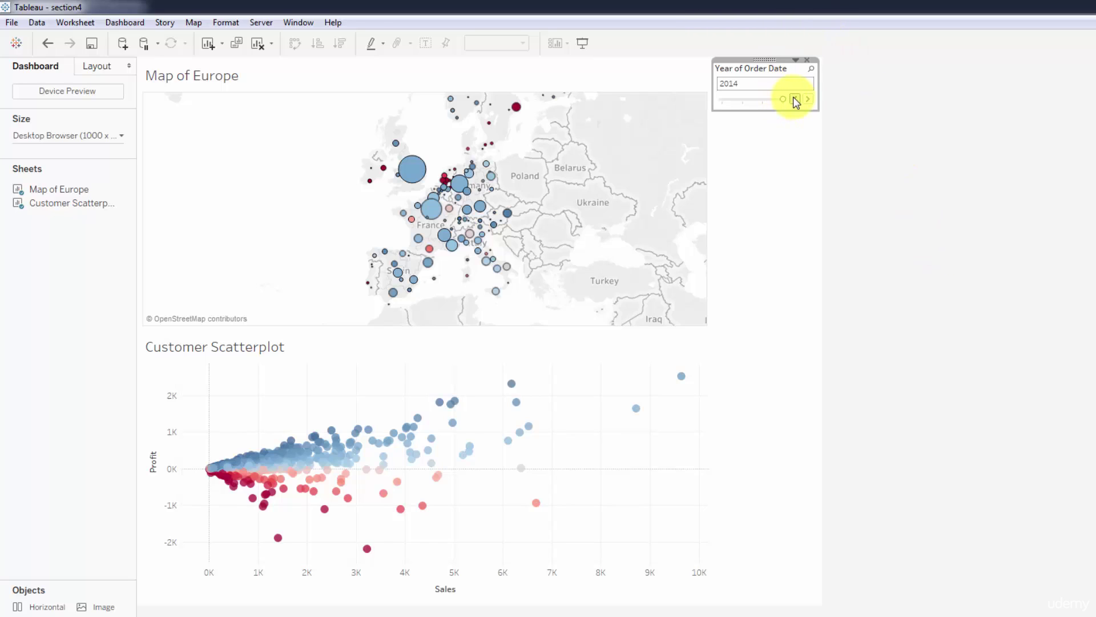
{"action": "left_click", "coordinate": [794, 99]}
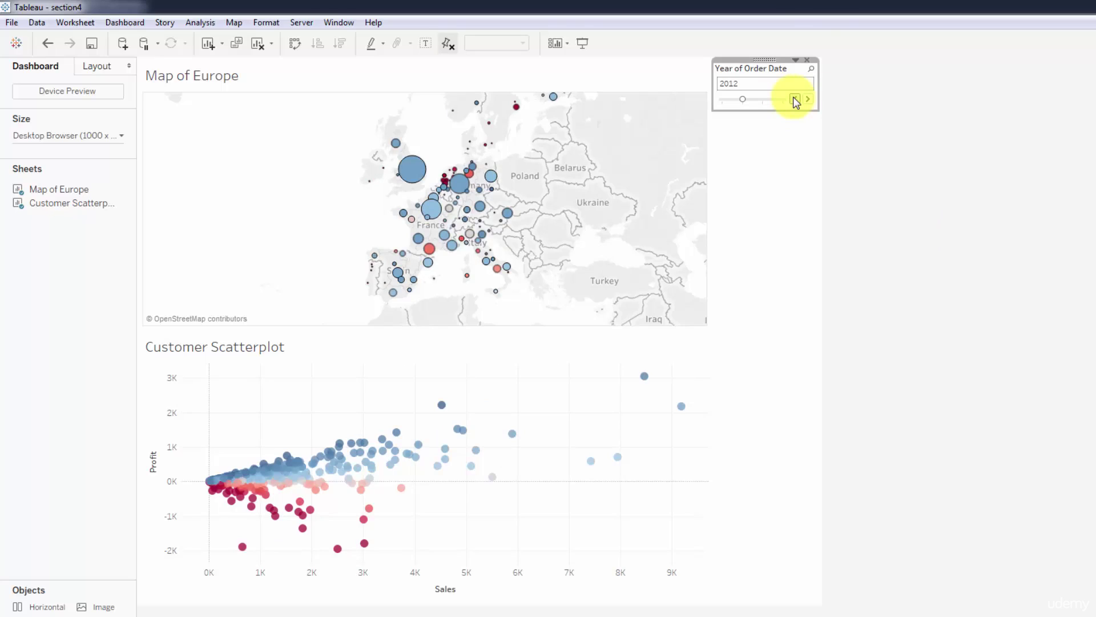
{"action": "left_click", "coordinate": [794, 98]}
{"action": "left_click", "coordinate": [807, 99]}
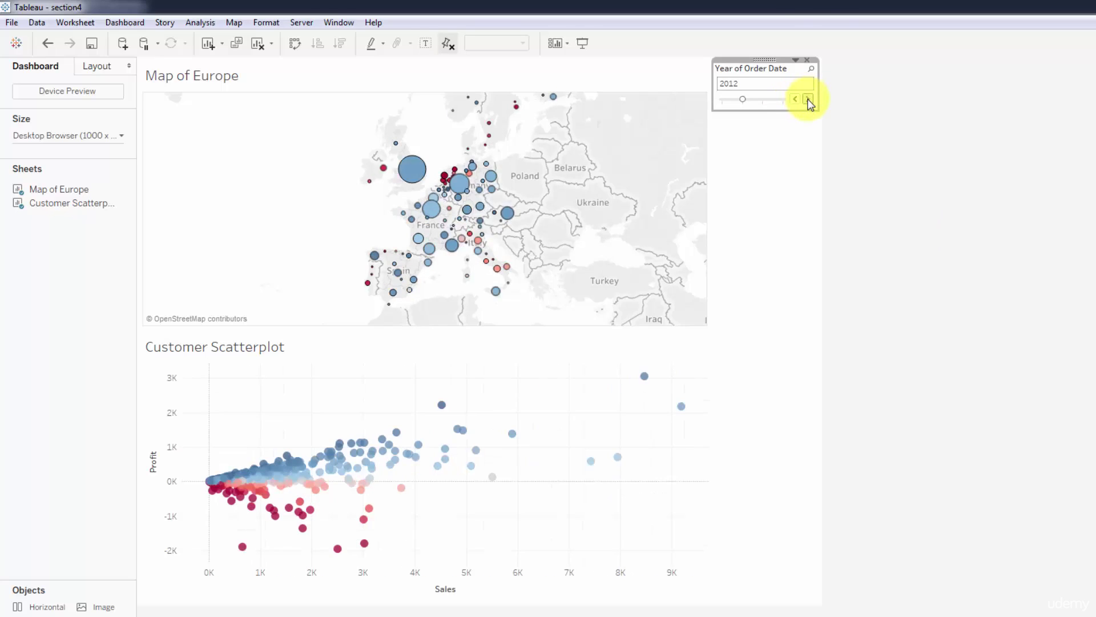
{"action": "left_click", "coordinate": [808, 100]}
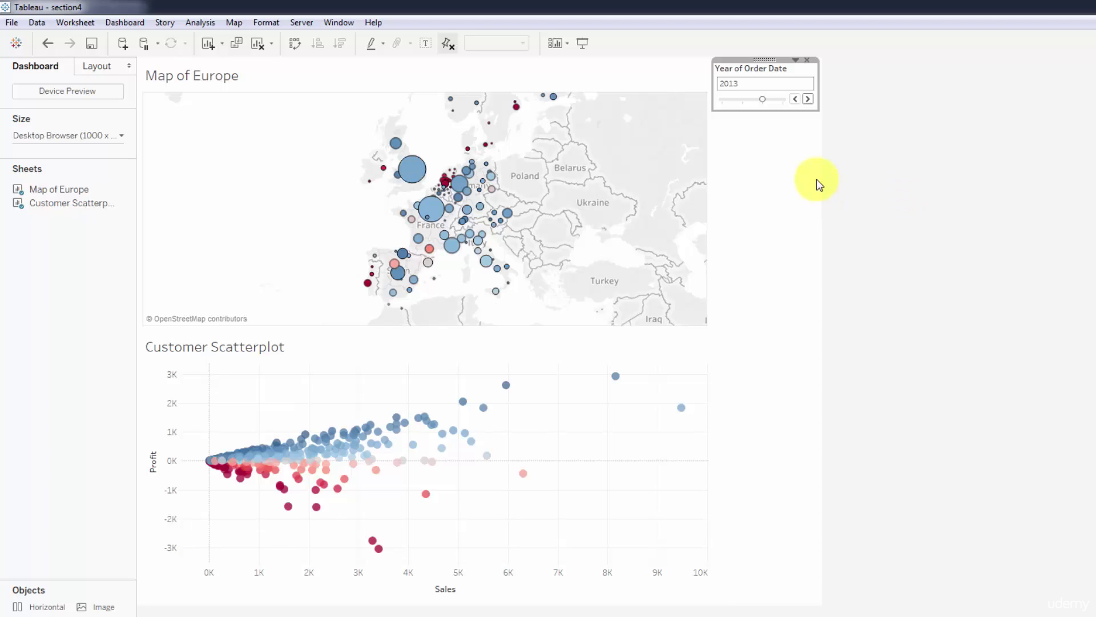
{"action": "left_click", "coordinate": [795, 98]}
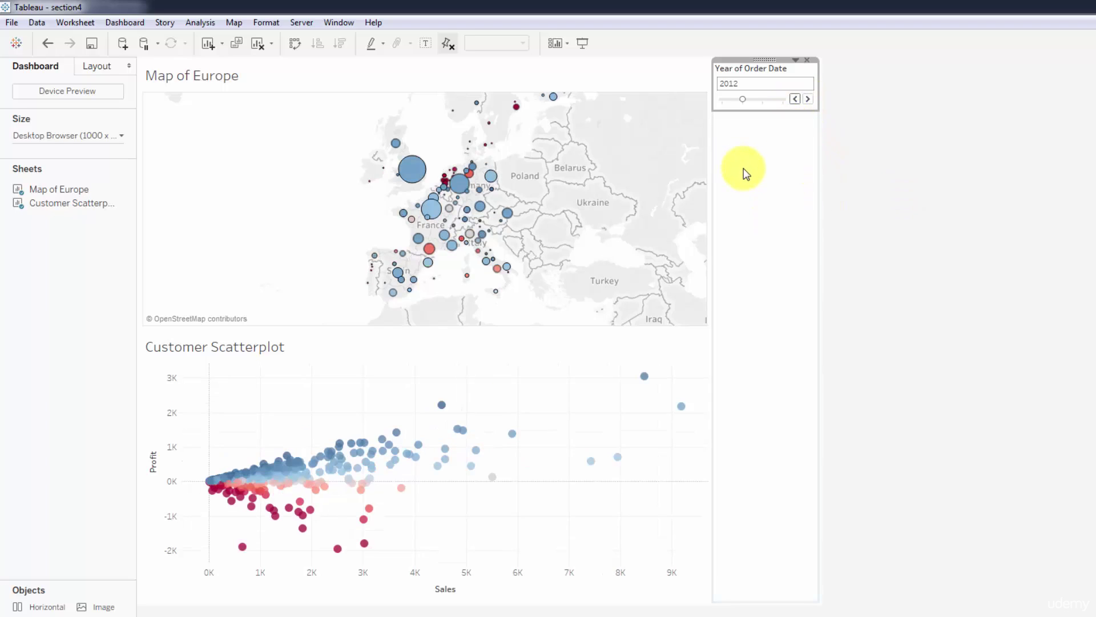